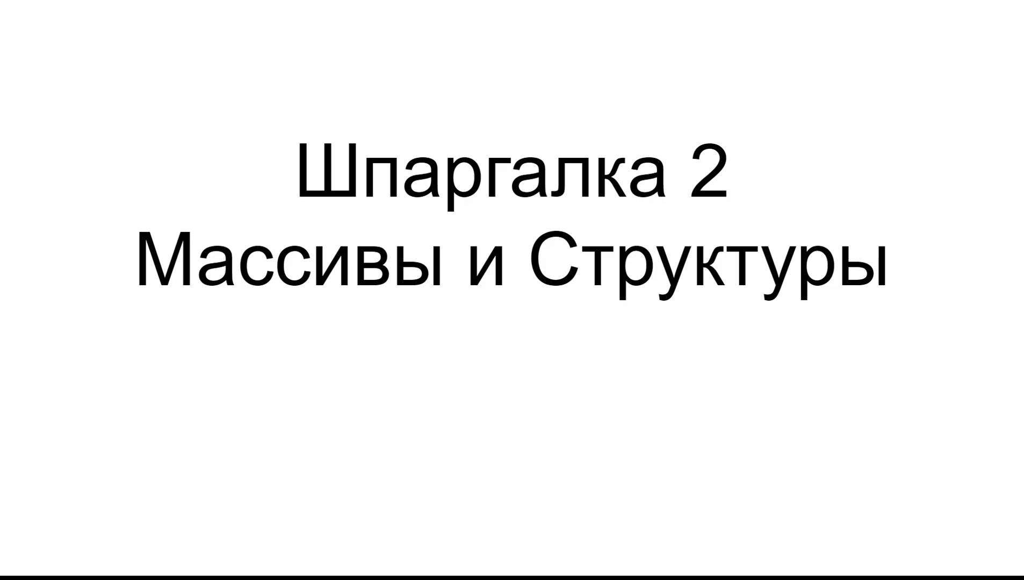
- Advance from the title slide to the 'Определение' slide with the ten-element array example
key("Right")
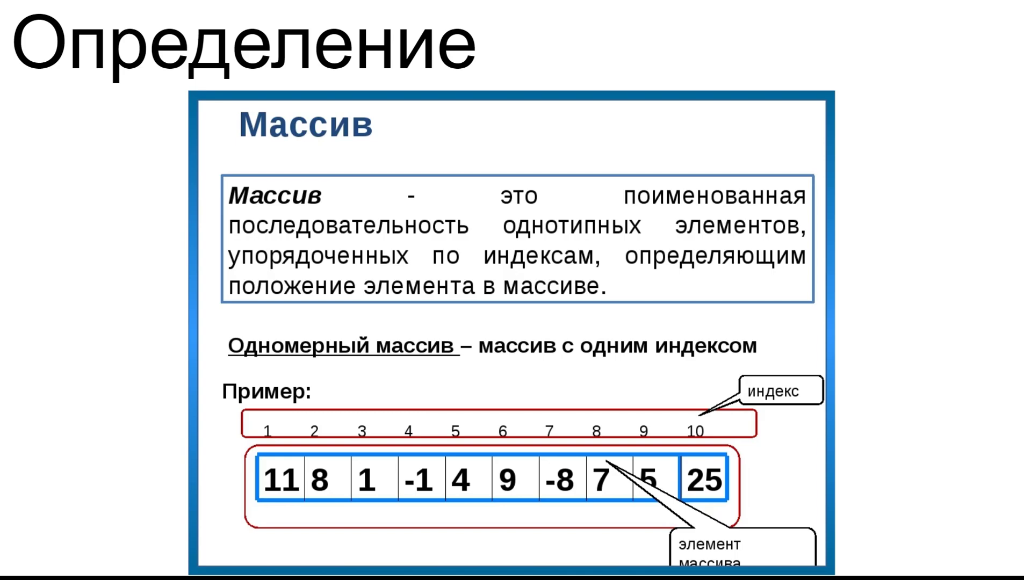
- Advance to the 'Пример' slide comparing an array to books on a shelf
key("Right")
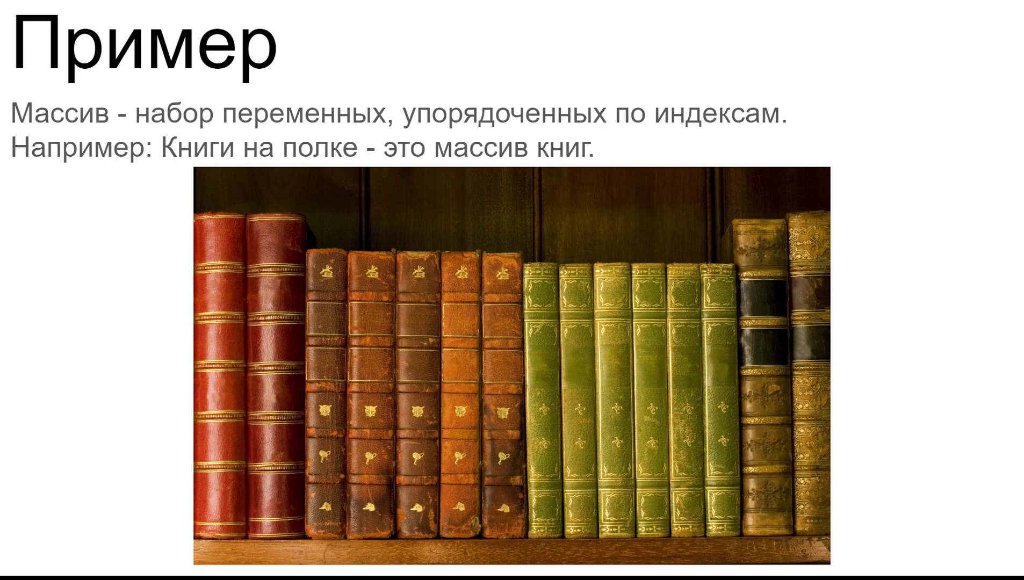
- Advance to the 'Структура' slide showing the JSON structure example
key("Right")
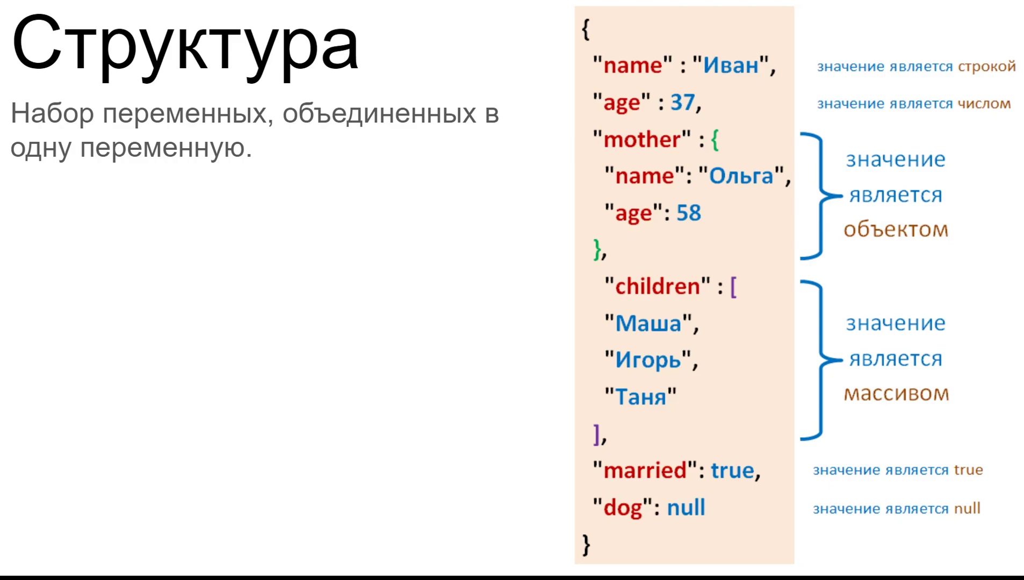
key("Right")
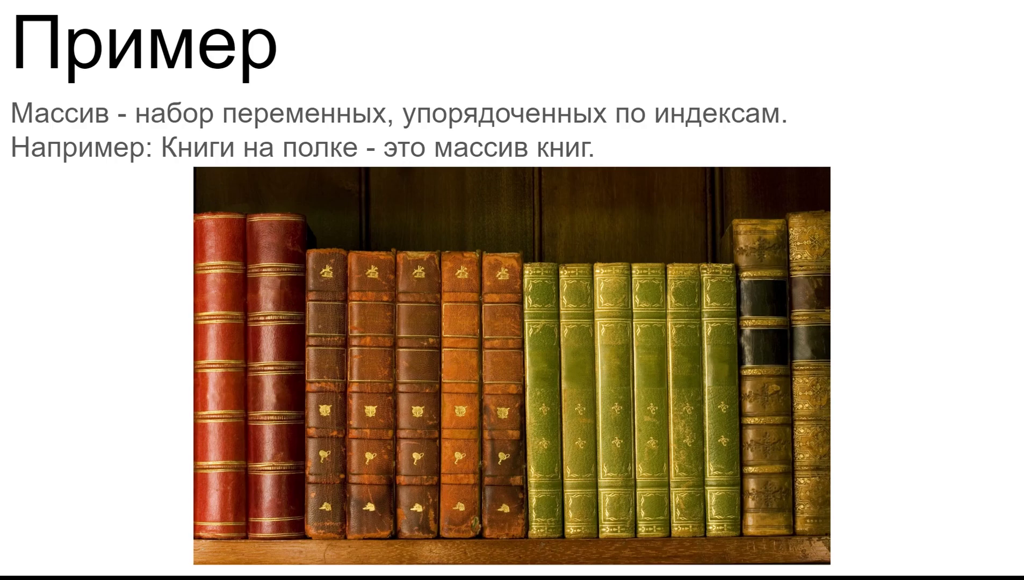
key("Right")
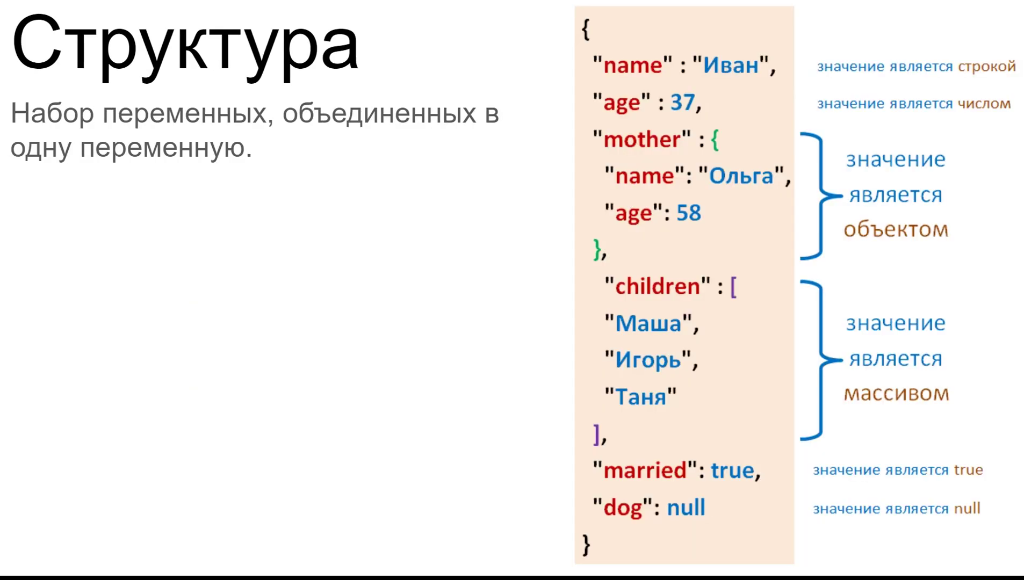
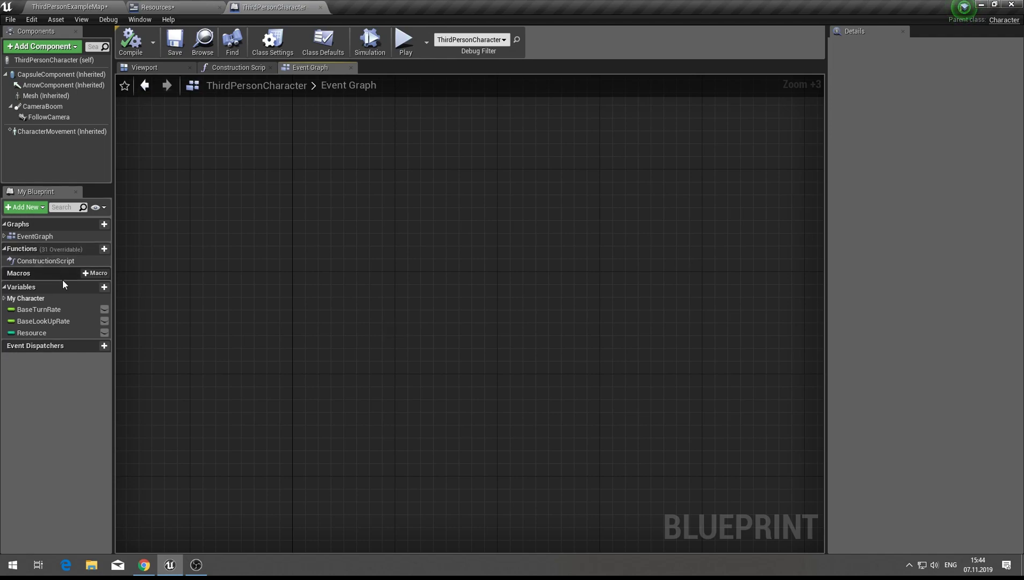
- Add a new blueprint variable named 'numbers'
left_click(104, 287)
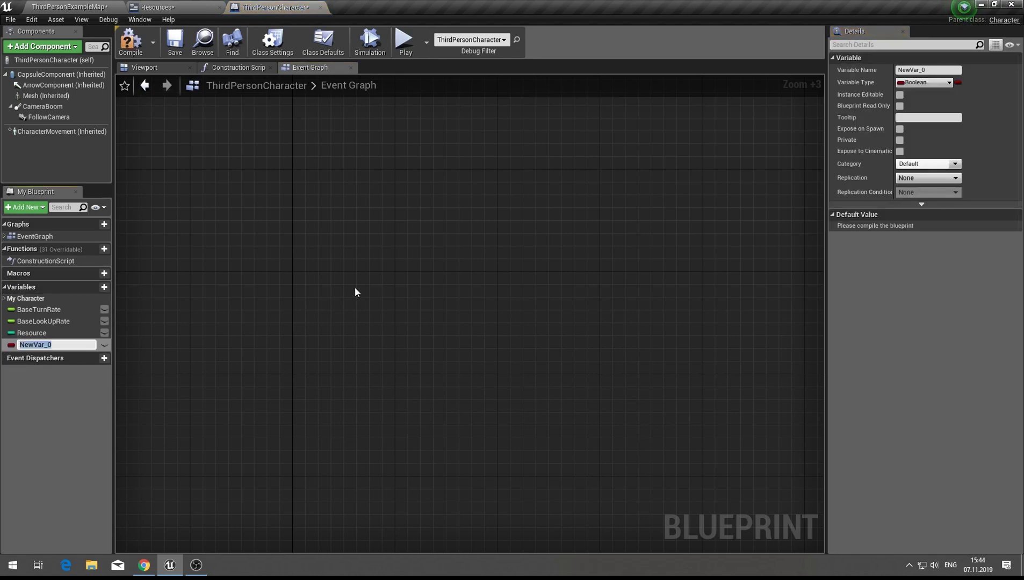
type("numb")
type("ers")
key("Return")
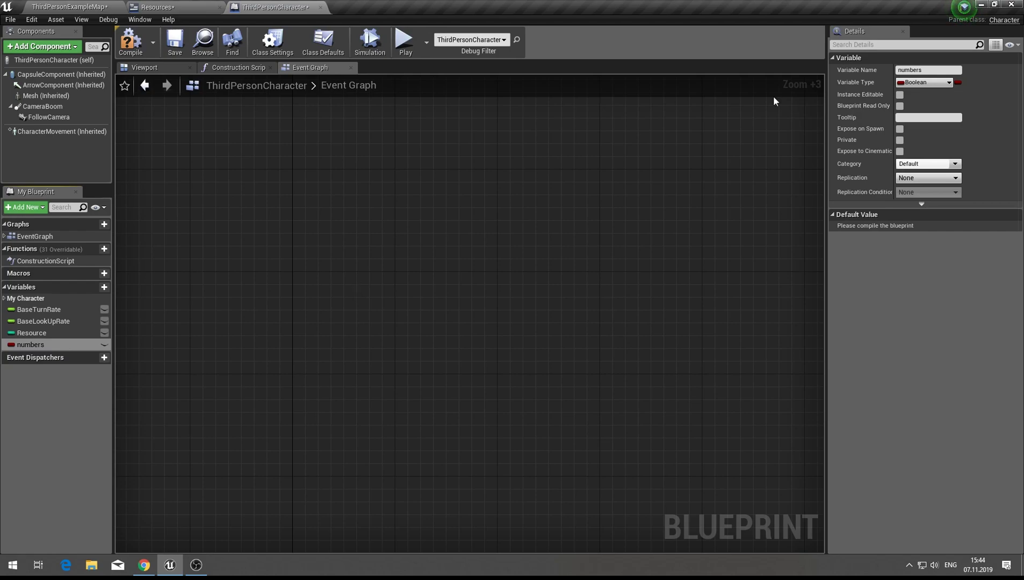
- Make numbers an Integer array and compile the blueprint
left_click(926, 82)
left_click(867, 129)
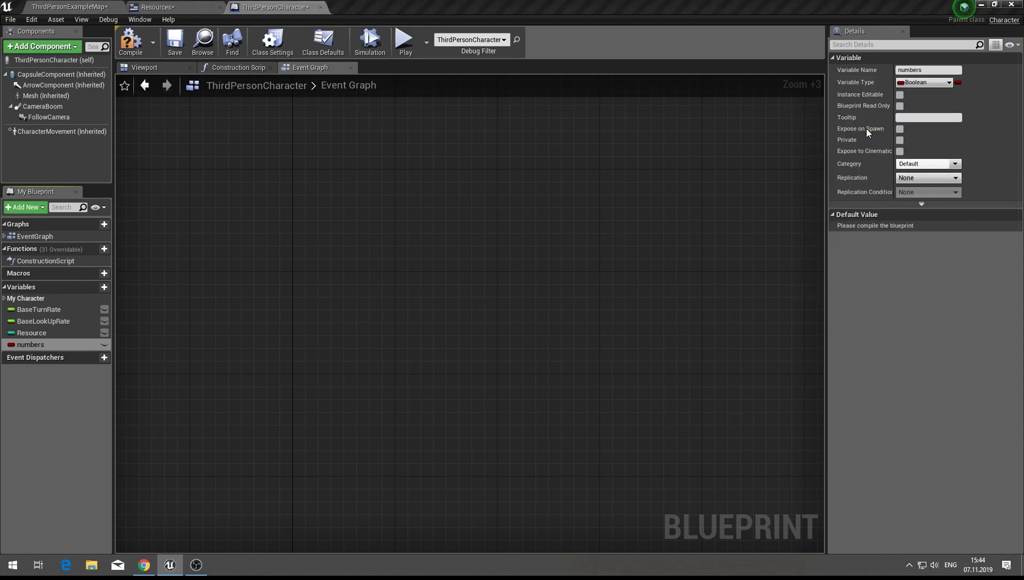
left_click(131, 40)
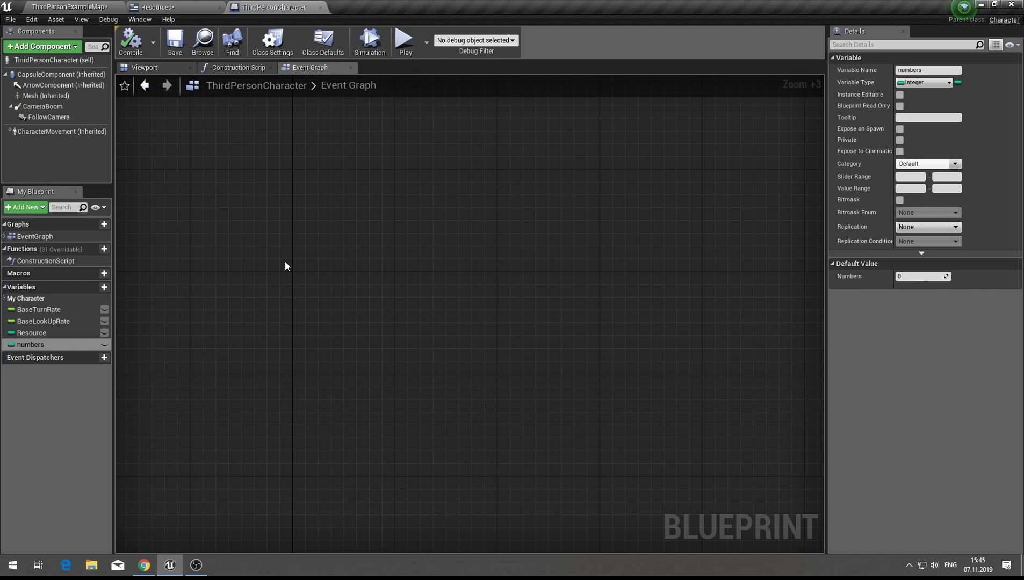
left_click(963, 83)
left_click(960, 100)
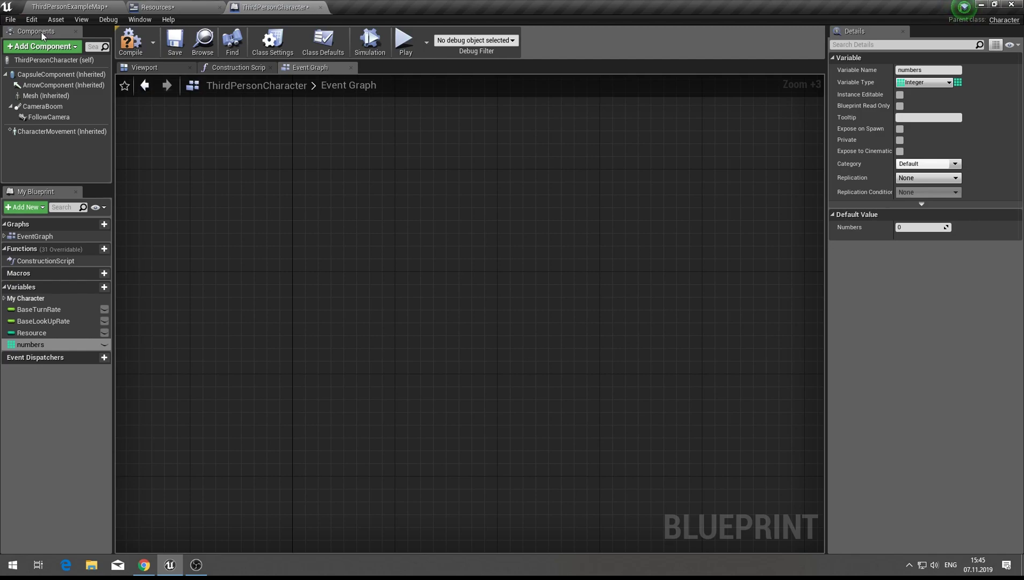
left_click(123, 51)
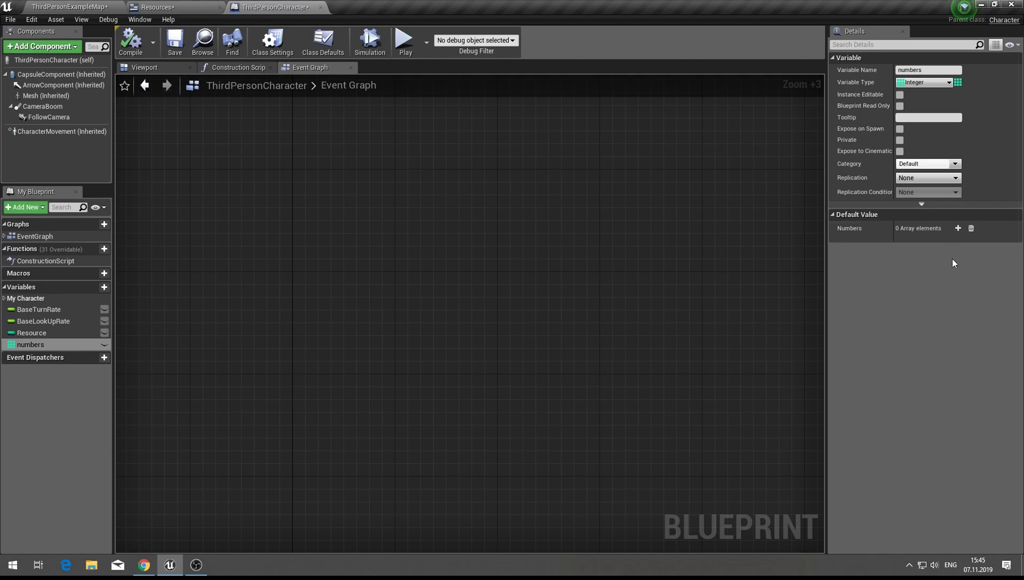
- Add five elements to the numbers array's default value
left_click(959, 229)
left_click(958, 230)
left_click(959, 229)
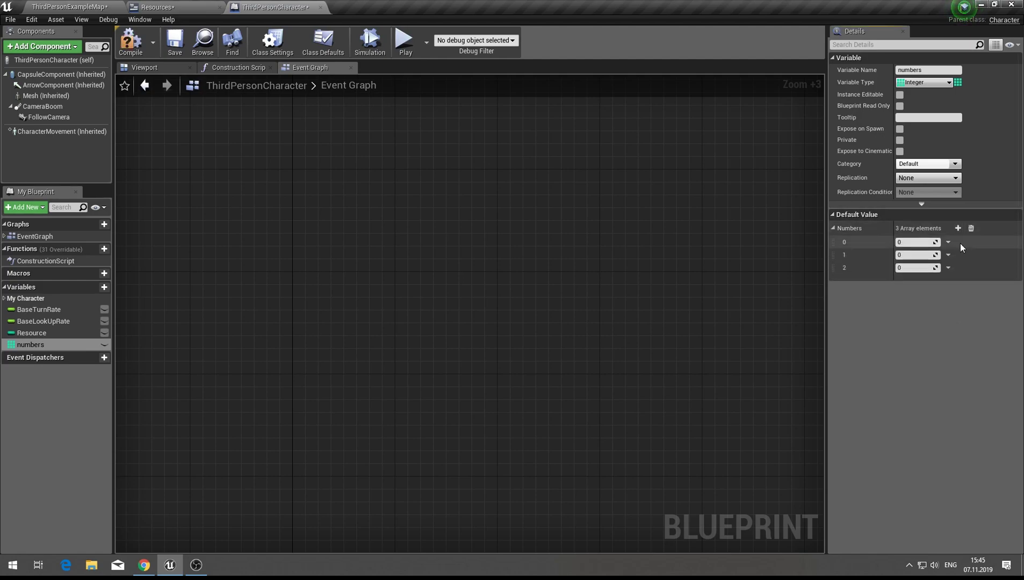
left_click(959, 228)
left_click(959, 228)
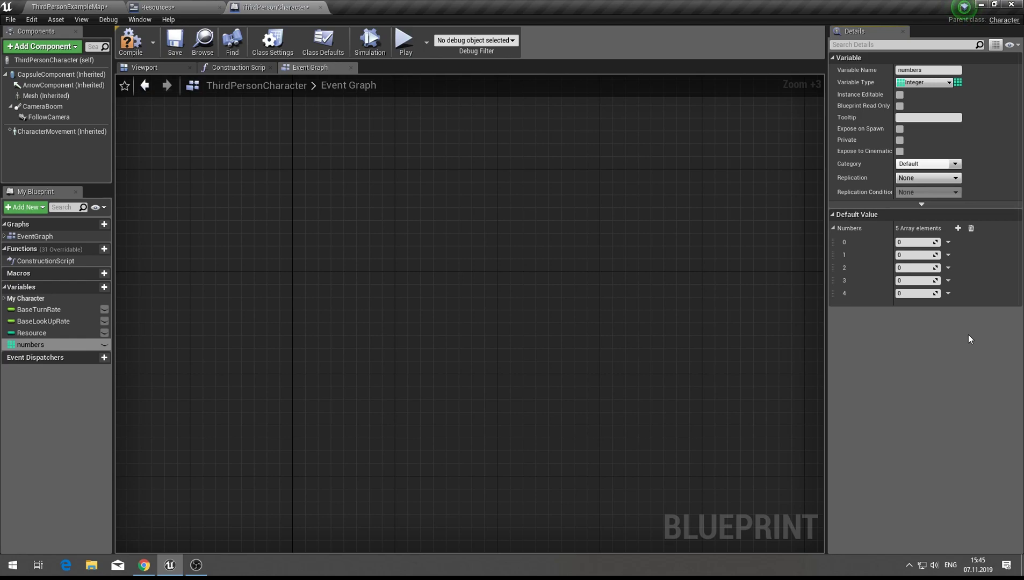
- Set elements 0–4 to 5, 17, -2, 23 and 48, then save the changes
left_click(924, 243)
type("5")
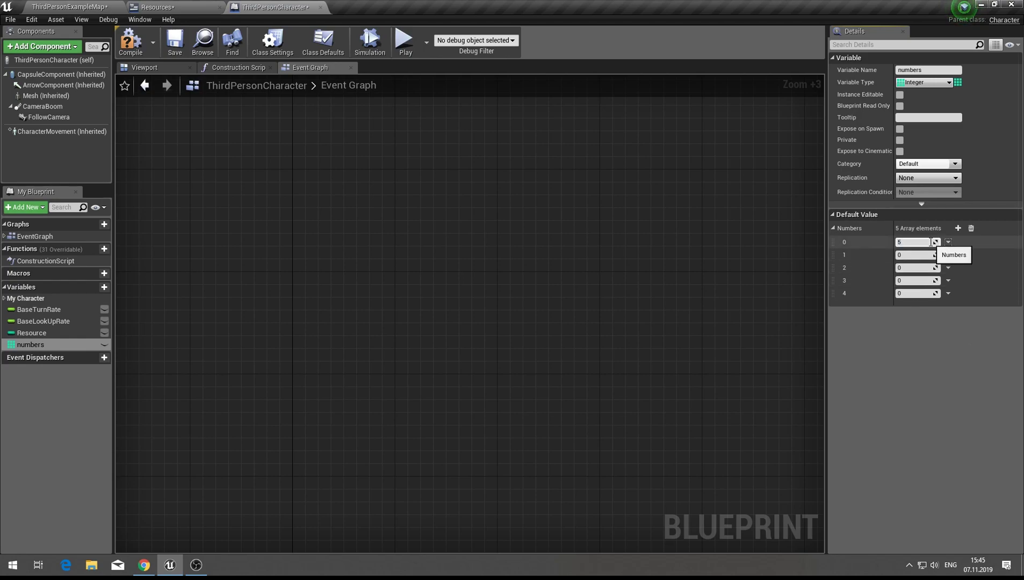
left_click(916, 255)
type("17")
left_click(916, 268)
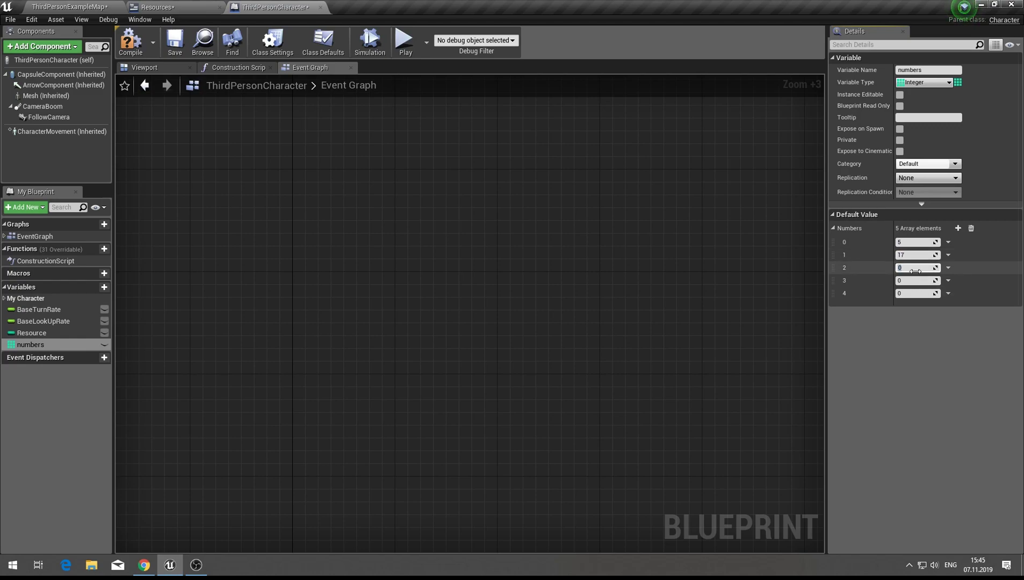
type("2")
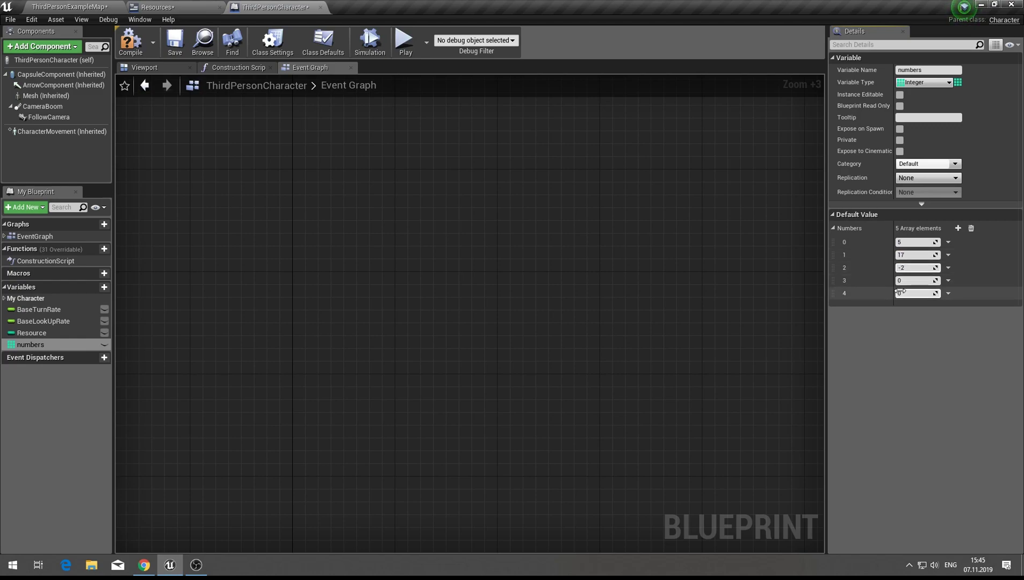
left_click(914, 280)
type("23")
left_click(912, 291)
type("48")
key("Return")
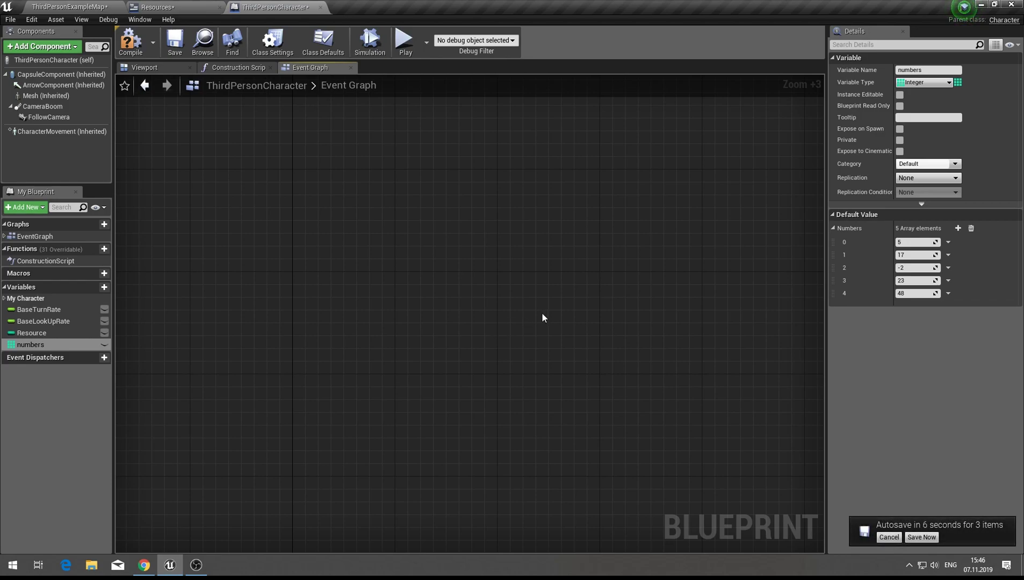
left_click(920, 539)
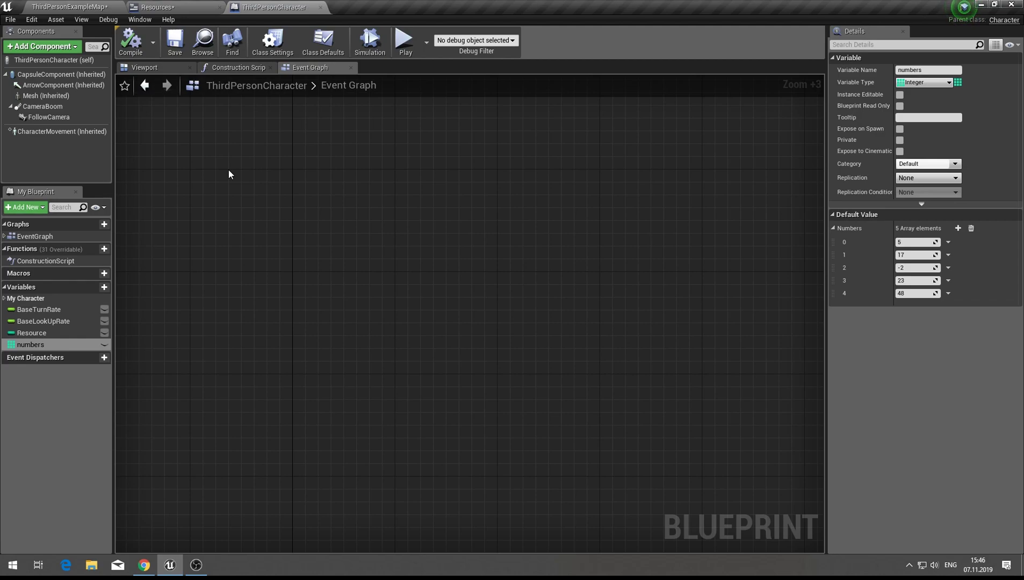
- Frame the Event BeginPlay node near the top left of the Event Graph
scroll(228, 170, "down", 4)
right_click_drag(292, 349, 271, 500)
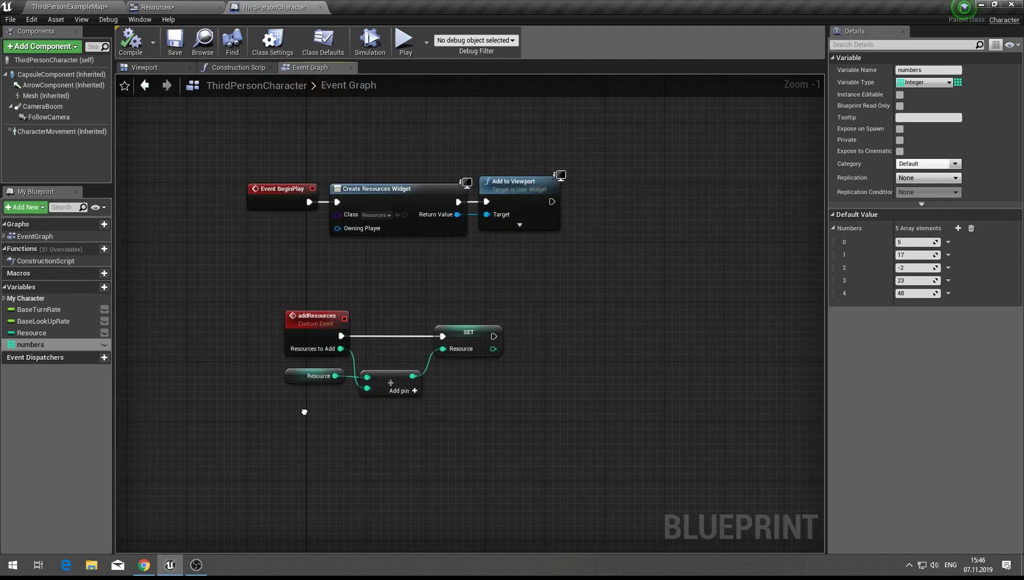
left_click_drag(301, 271, 243, 186)
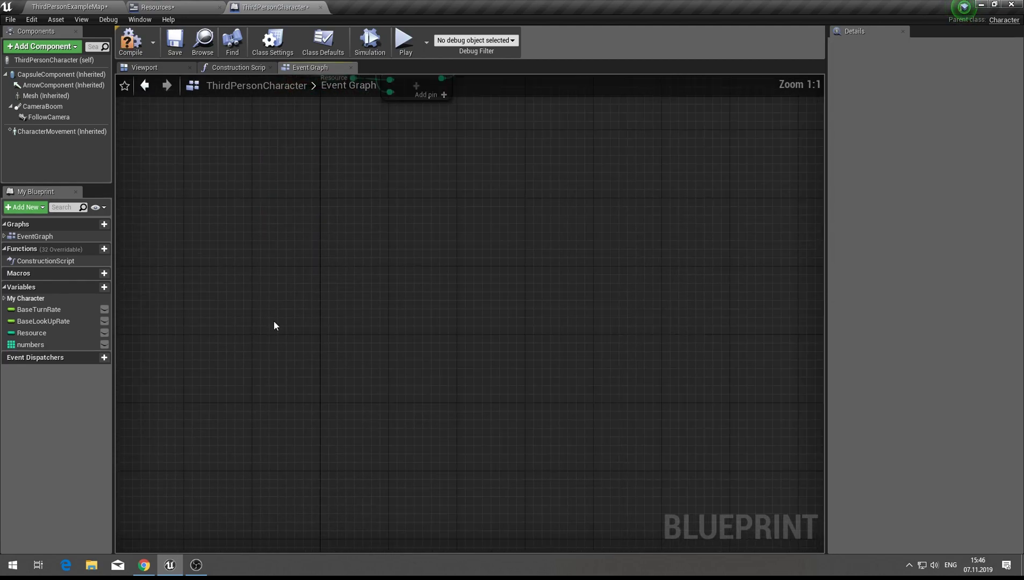
scroll(273, 321, "up", 2)
scroll(281, 399, "up", 7)
right_click_drag(390, 383, 299, 212)
left_click(316, 281)
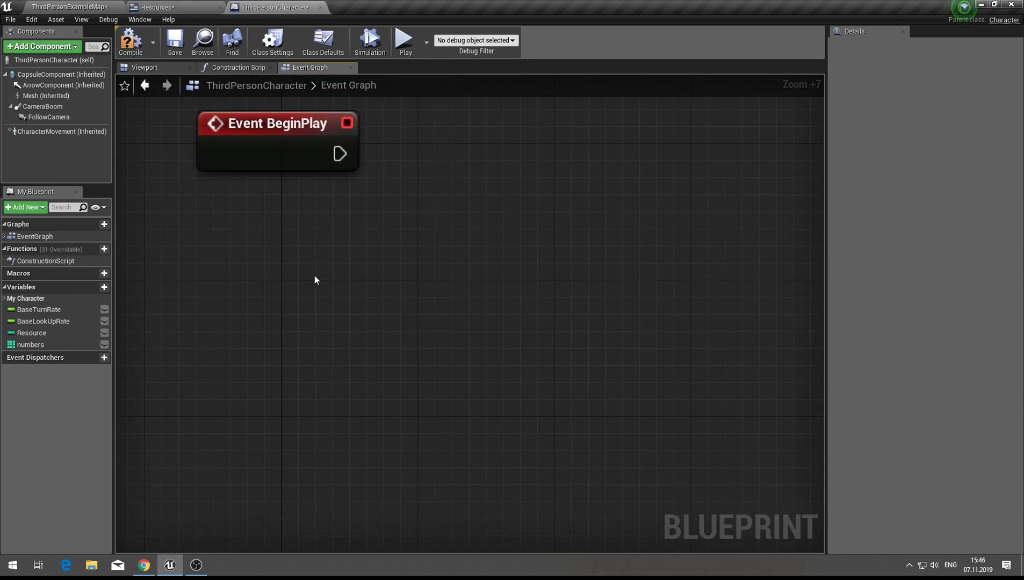
- Place a single Get numbers node beside Event BeginPlay, deleting the duplicate getter
left_click_drag(26, 342, 262, 312, "ctrl")
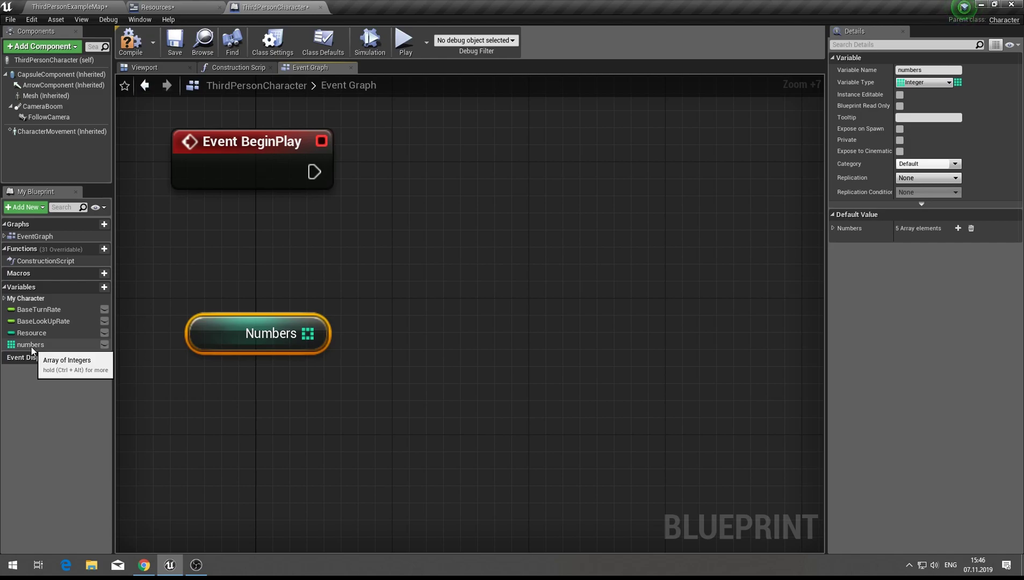
left_click_drag(61, 340, 324, 399)
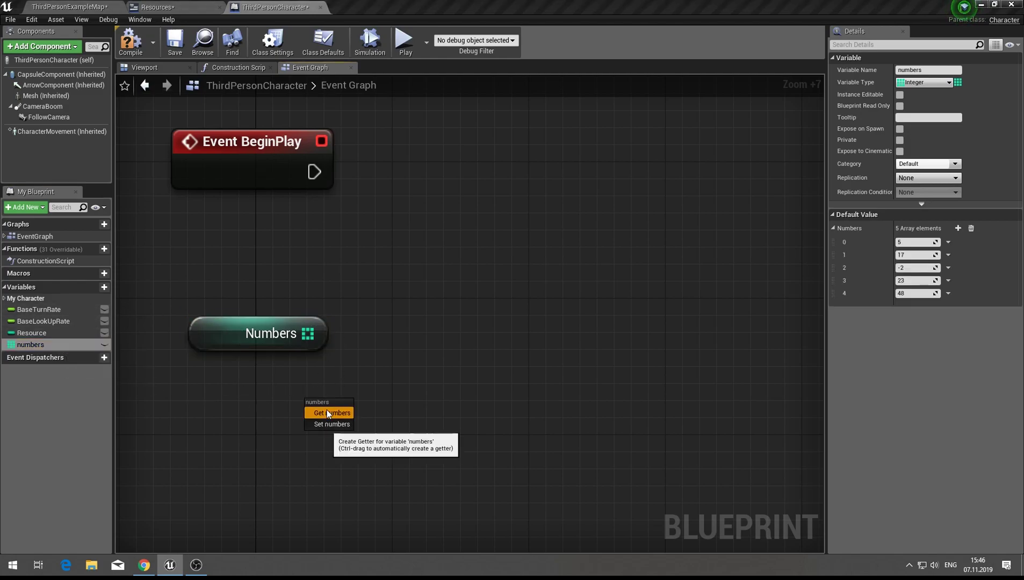
left_click(327, 409)
key("Delete")
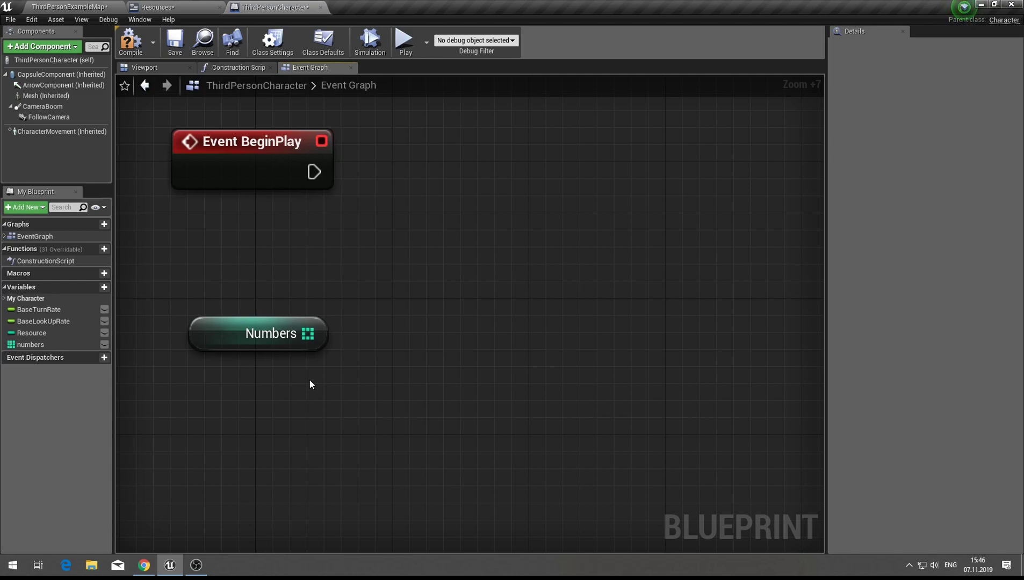
- Wire the Numbers getter's output into a new Get (a copy) array node
left_click_drag(314, 172, 470, 170)
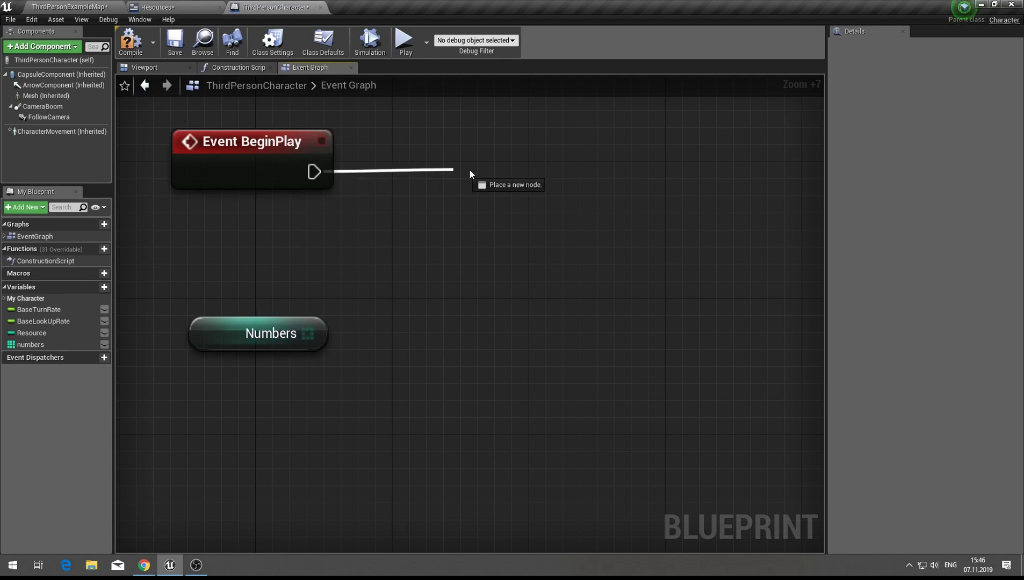
left_click(402, 237)
left_click_drag(308, 333, 340, 330)
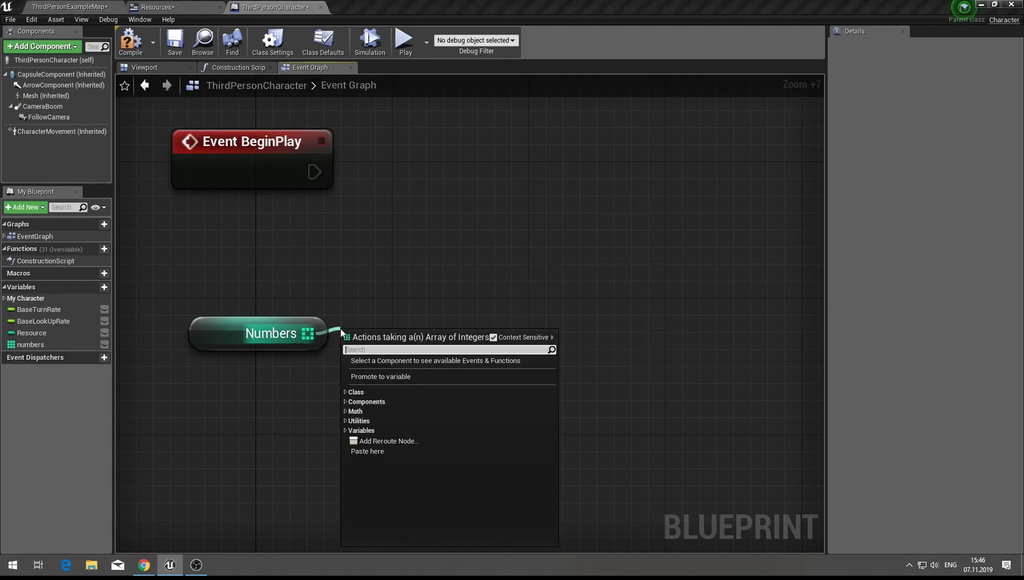
type("get")
key("Up")
key("Return")
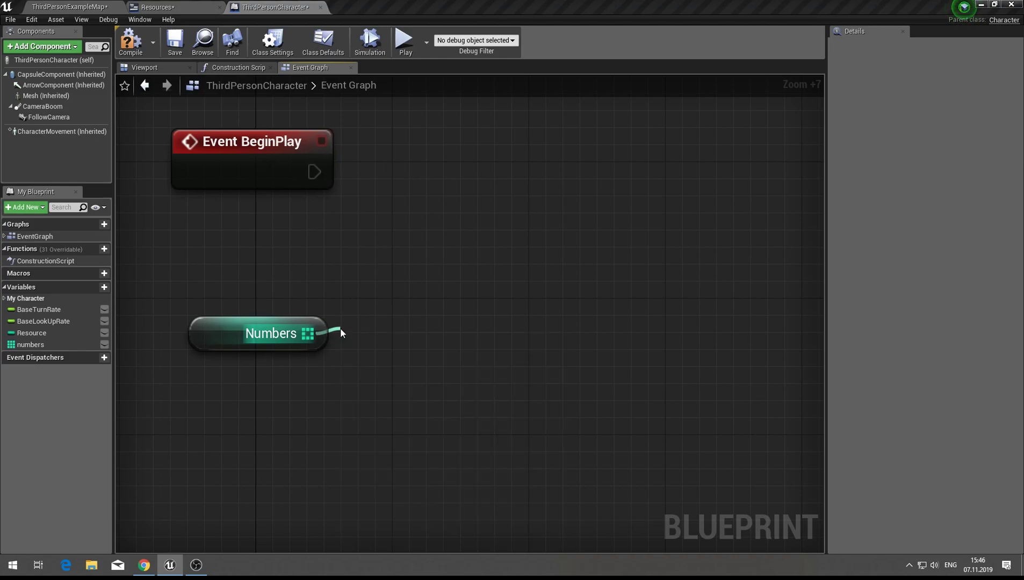
- Align the GET node with Numbers, then select Numbers to check its values
left_click_drag(398, 352, 401, 336)
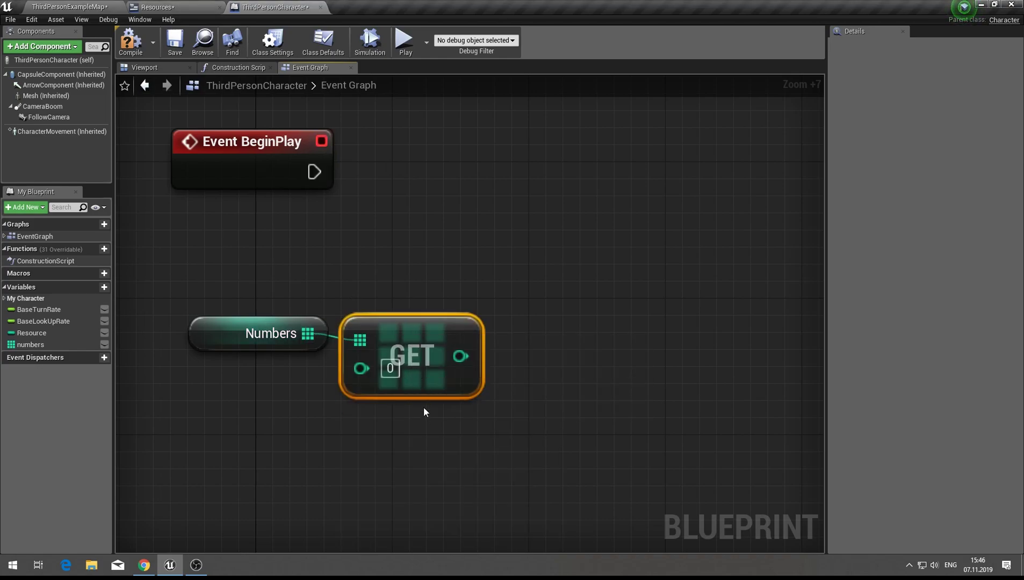
left_click_drag(423, 407, 284, 306)
key("q")
left_click(322, 262)
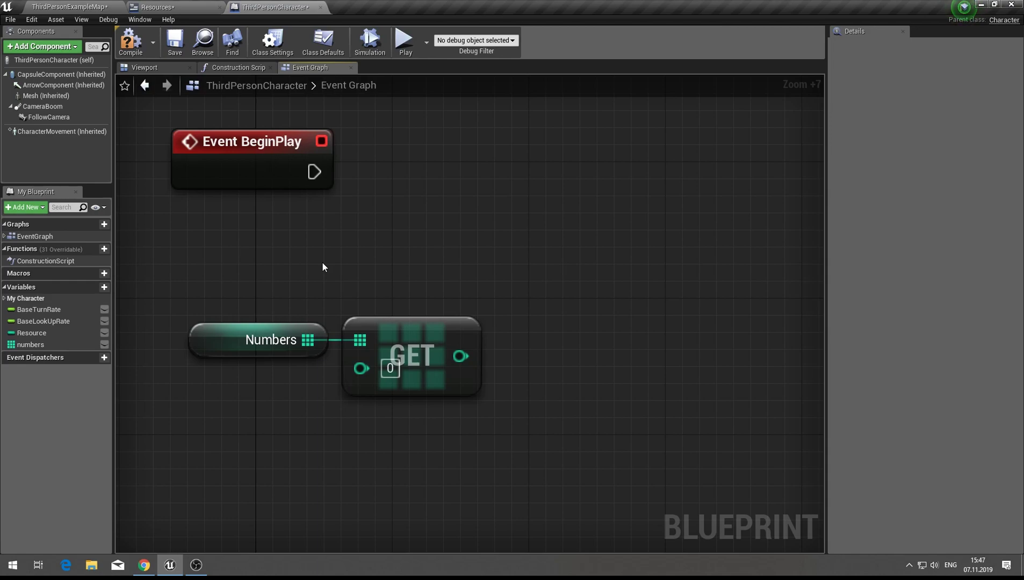
left_click(249, 344)
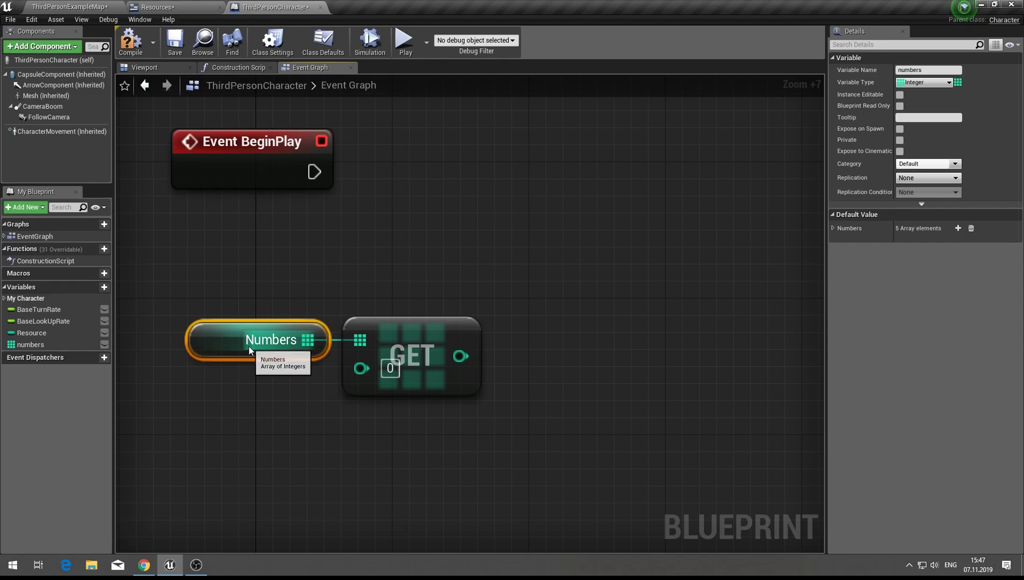
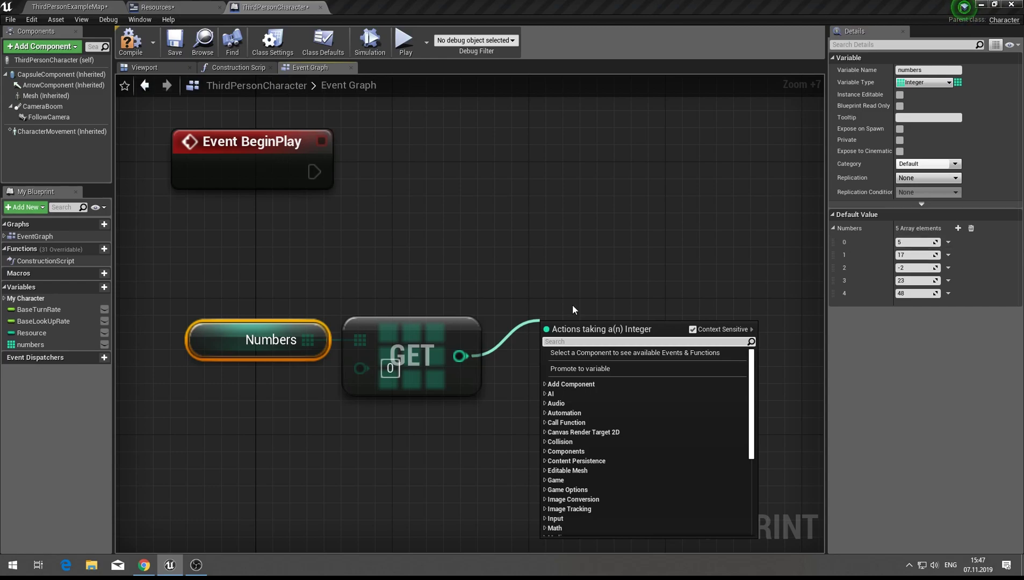
- Add a Print String node wired after Event BeginPlay
left_click(396, 309)
left_click_drag(491, 283, 418, 327)
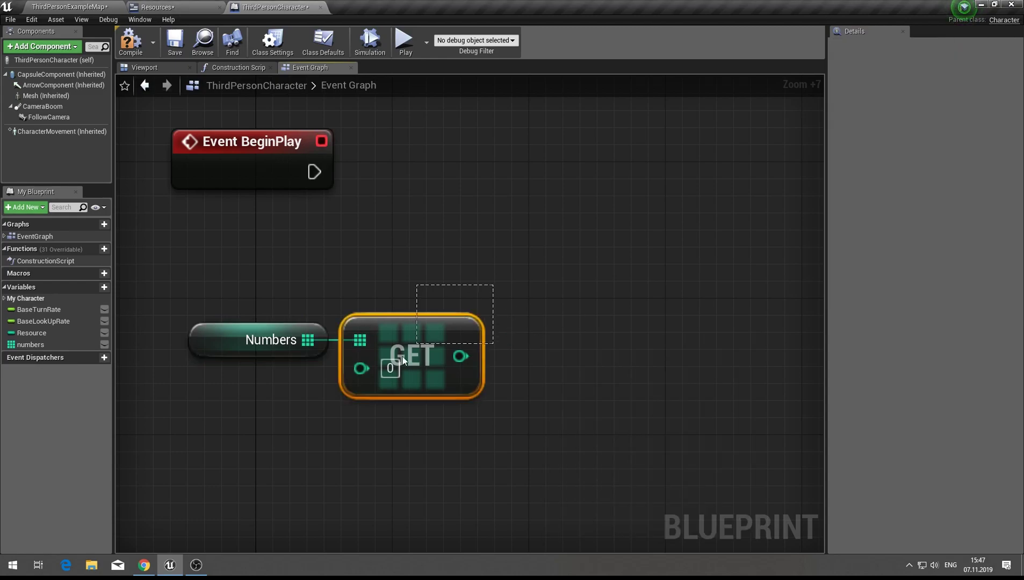
left_click(399, 286)
left_click_drag(315, 171, 487, 179)
type("print")
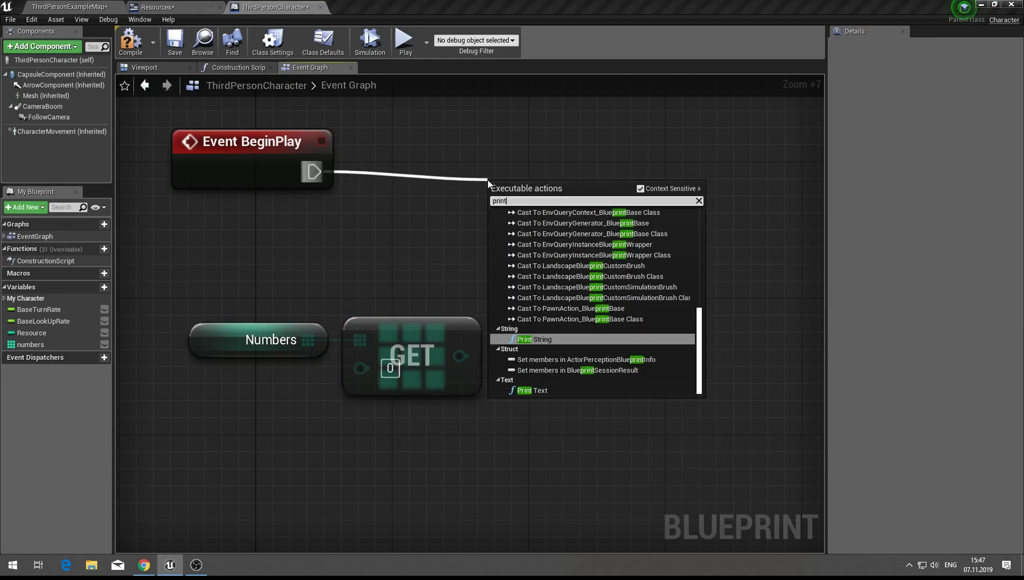
key("Return")
left_click_drag(548, 204, 615, 152)
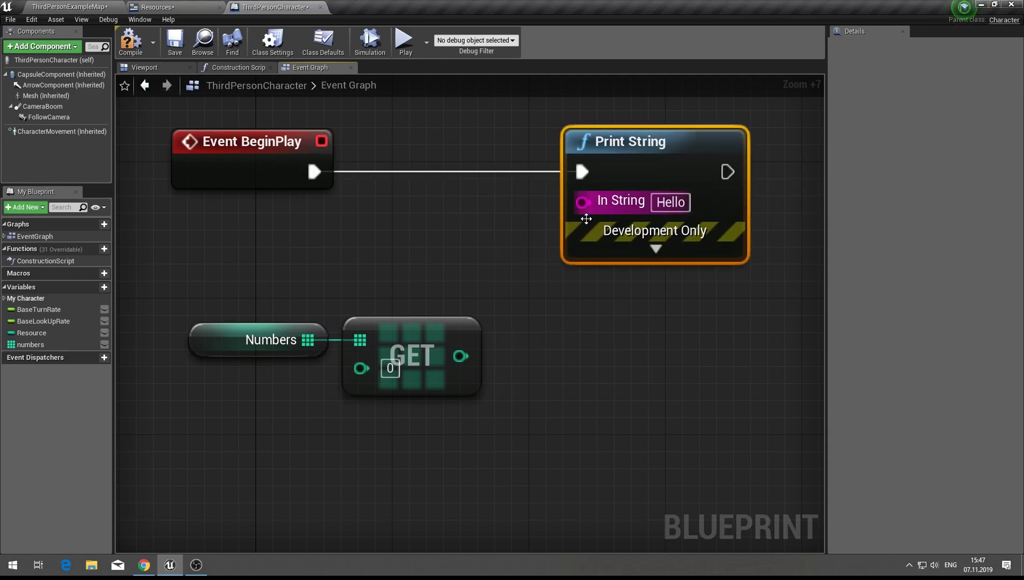
left_click(509, 311)
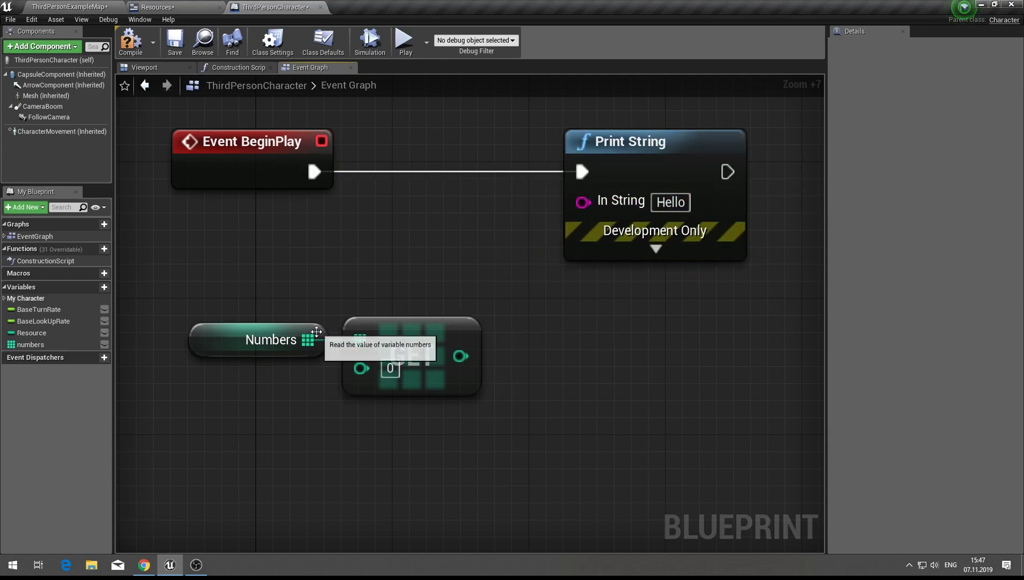
- Create a Get (a copy) node from the Numbers array
left_click_drag(308, 339, 351, 277)
type("get")
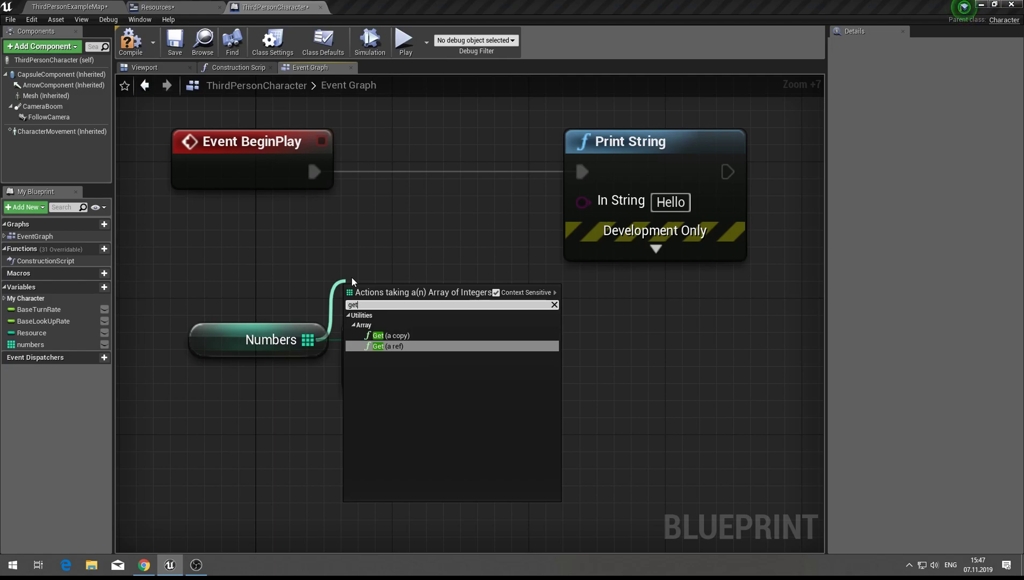
key("Up")
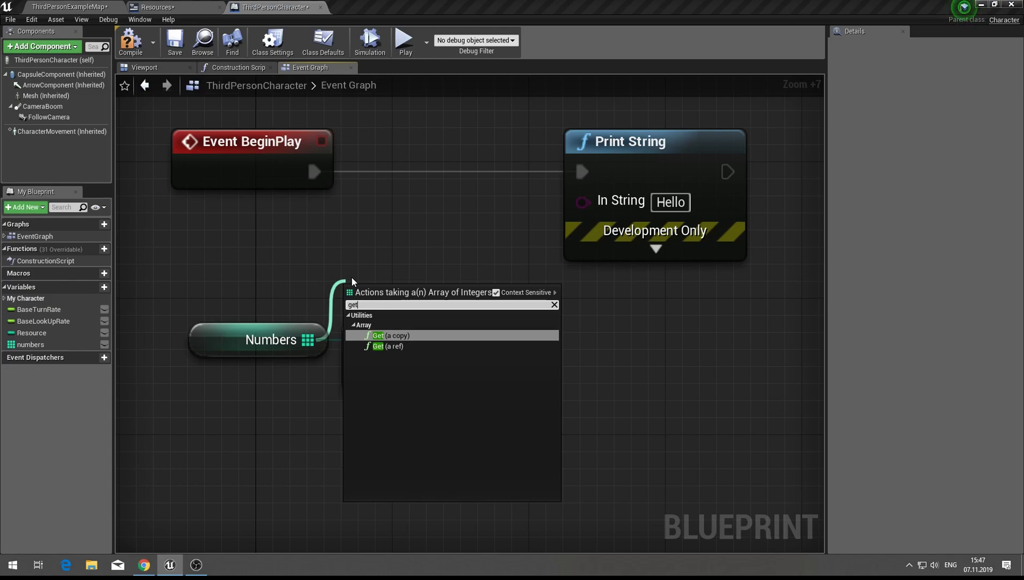
key("Return")
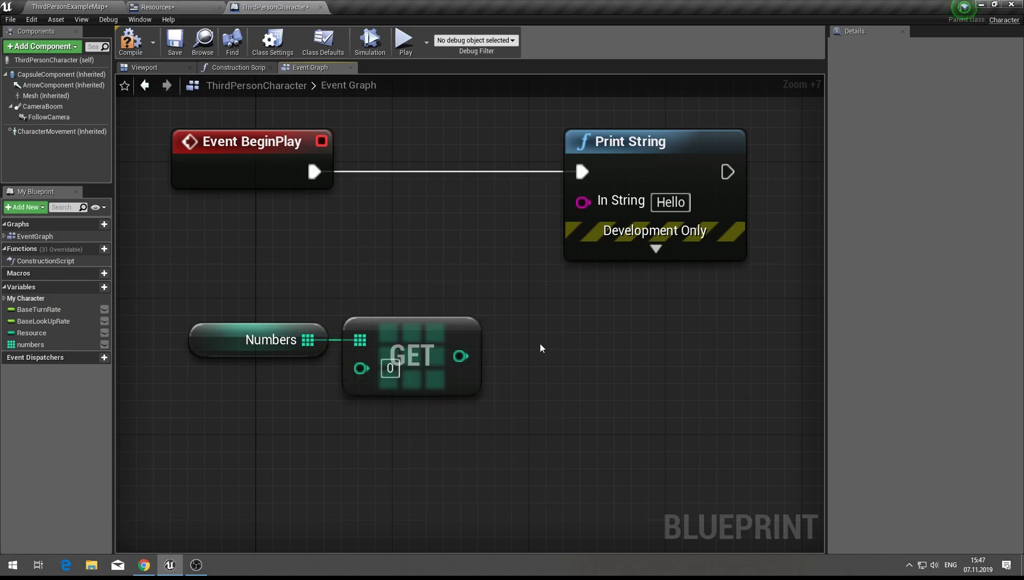
- Feed the GET result through an integer-to-string converter into In String, then test-play
left_click_drag(460, 356, 582, 202)
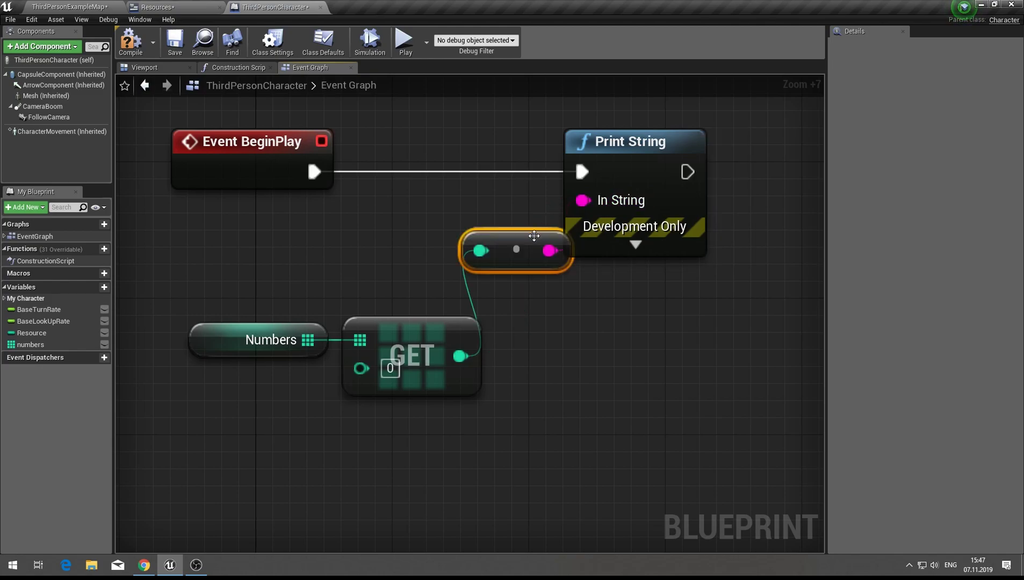
left_click_drag(532, 235, 506, 192)
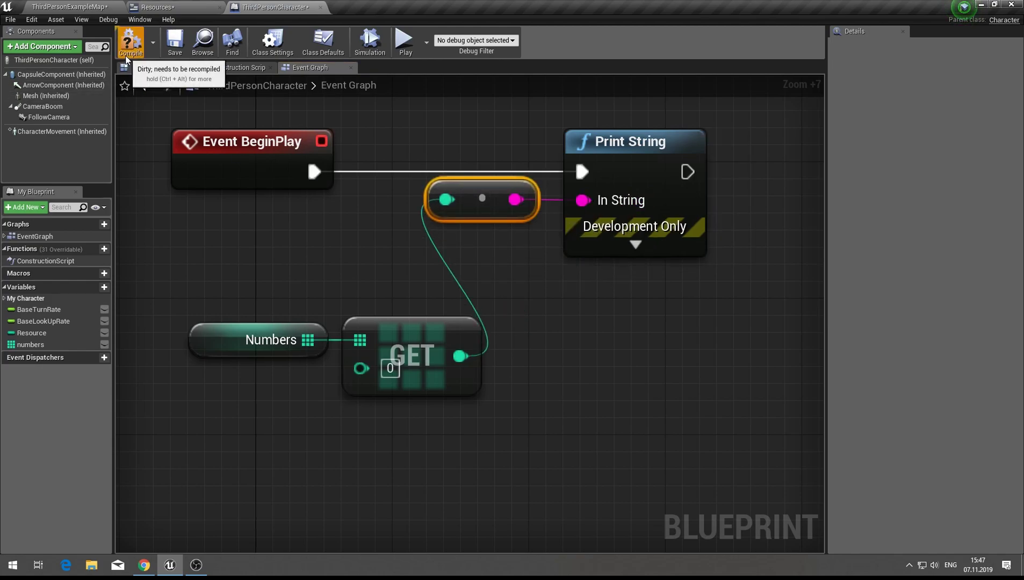
left_click(263, 340)
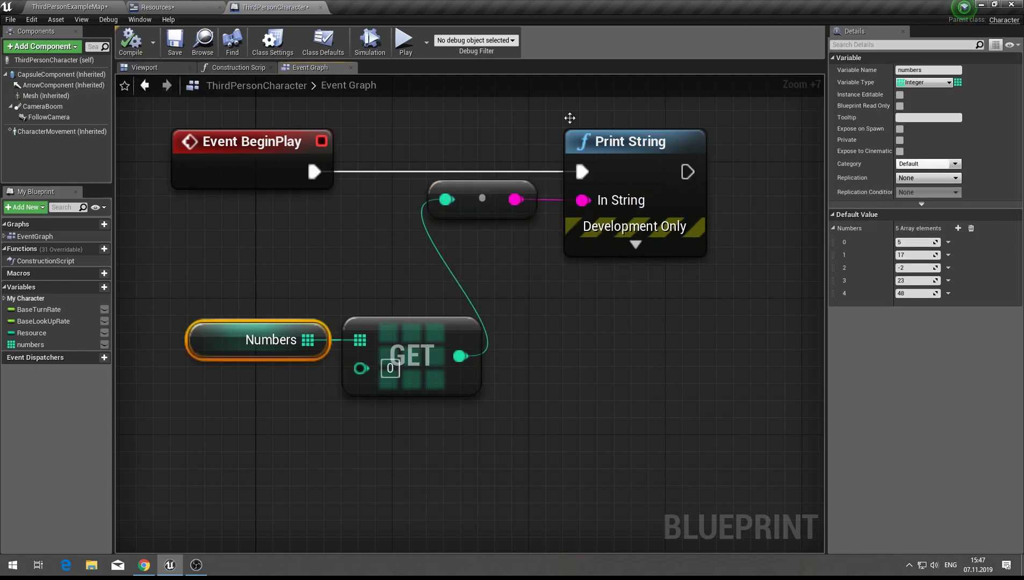
left_click(411, 67)
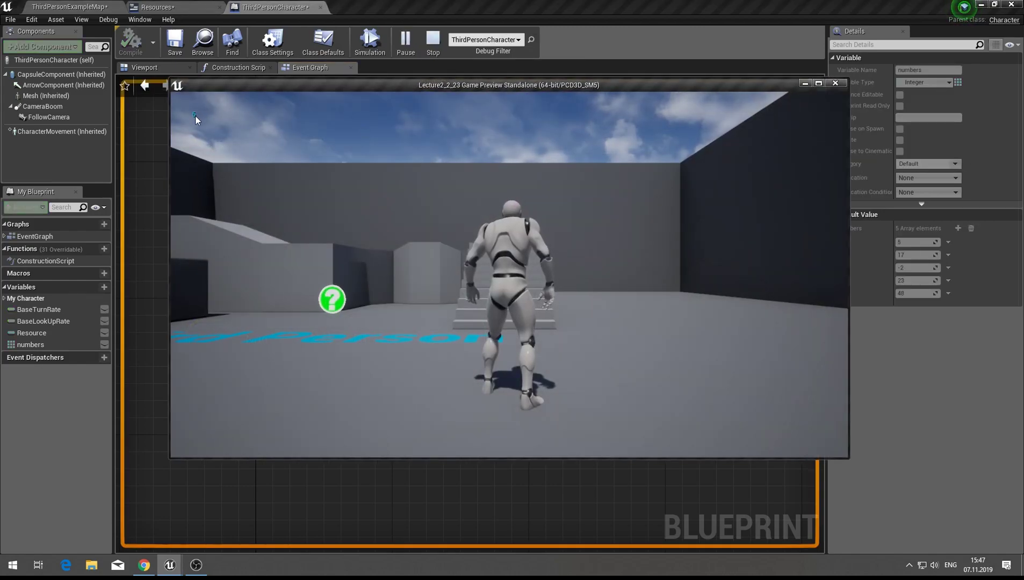
key("Escape")
- Set the GET index to 1 and play to test
left_click(390, 368)
type("1")
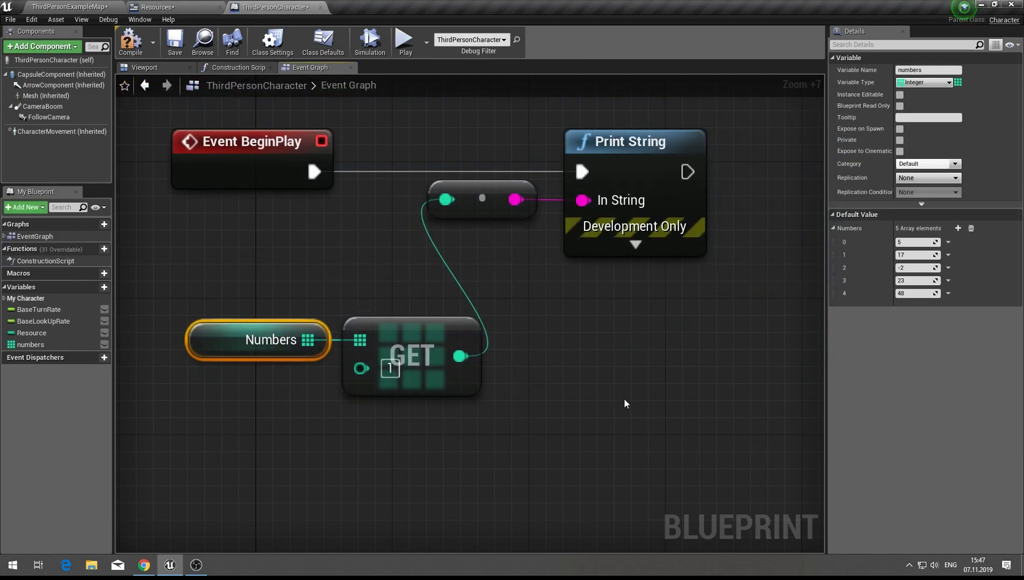
left_click(623, 405)
left_click(400, 45)
key("Escape")
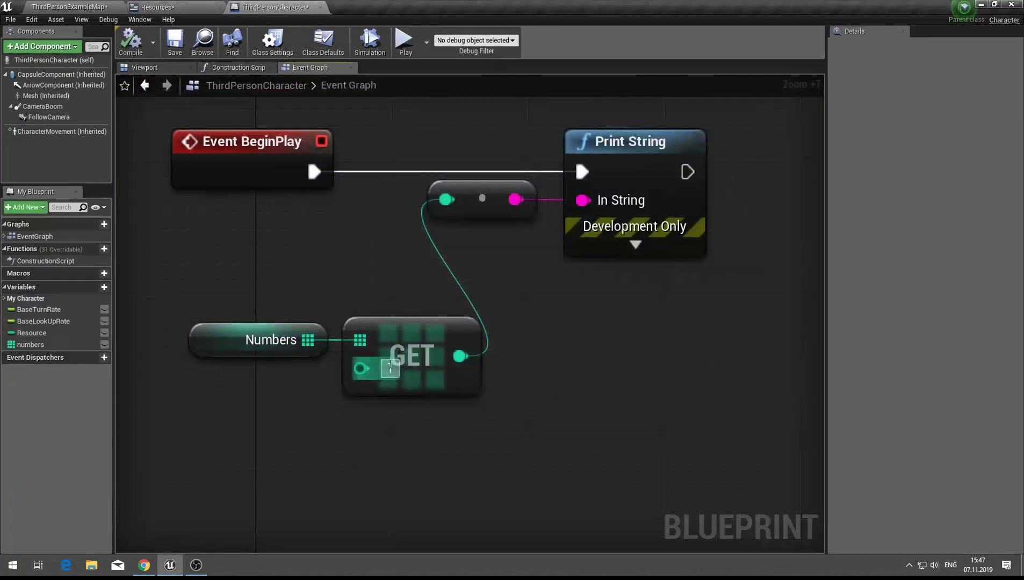
- Set the GET index to 2, play to test, and review the Numbers values
left_click(390, 368)
type("2")
left_click(571, 393)
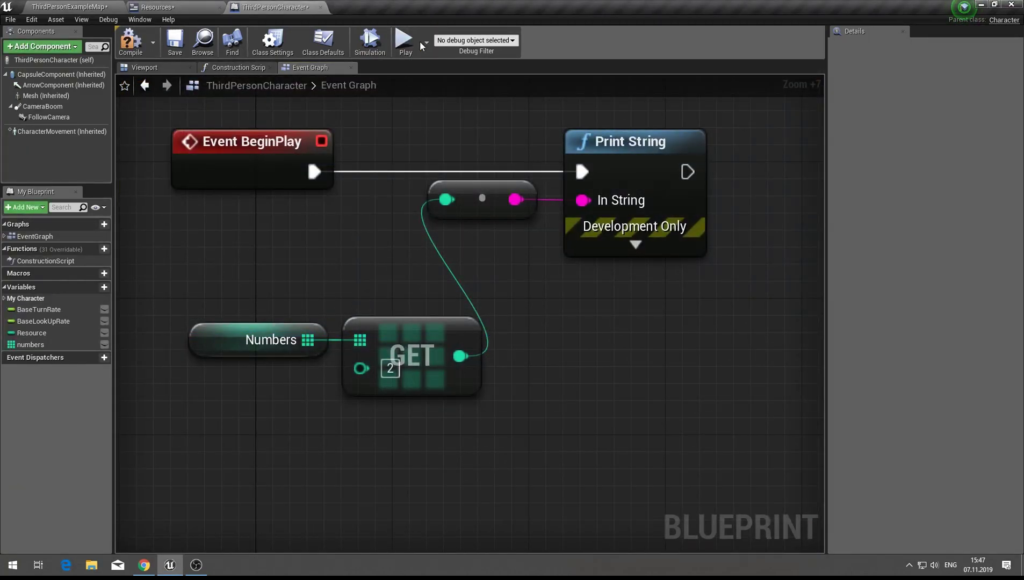
left_click(404, 40)
key("Escape")
left_click(317, 341)
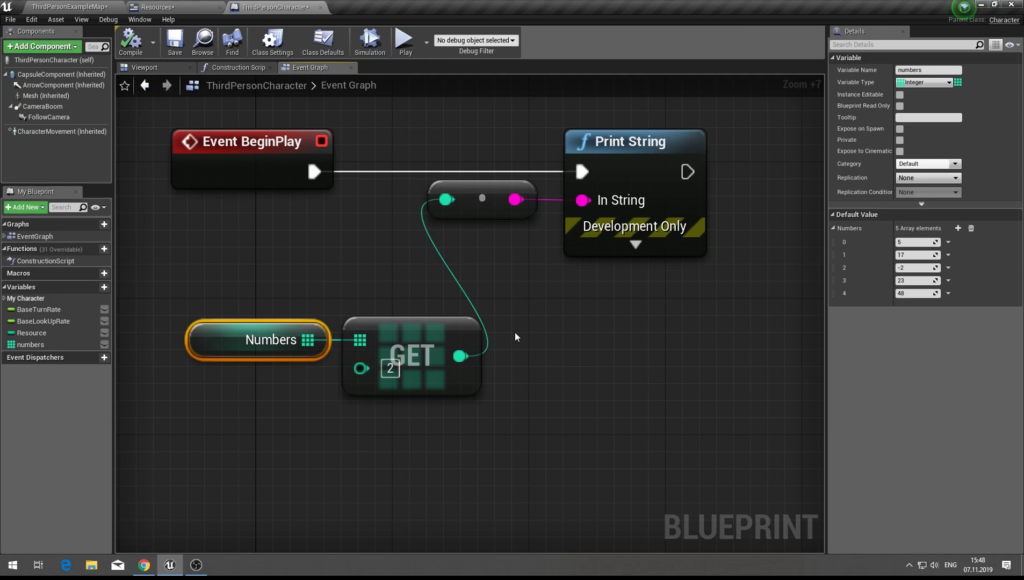
- Add an Insert node connected to the Numbers array
left_click(483, 370)
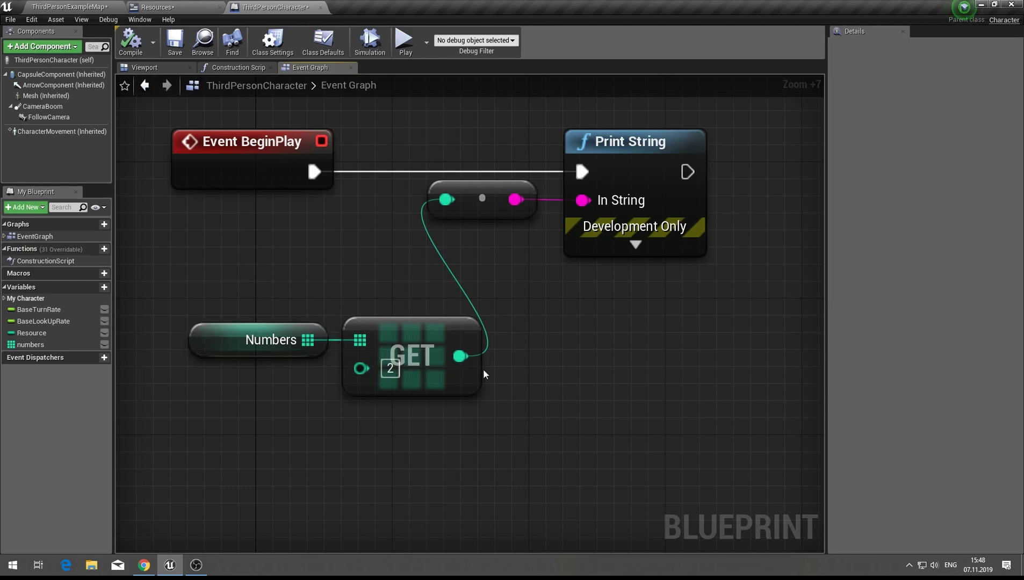
scroll(482, 405, "down", 3)
right_click_drag(482, 406, 483, 309)
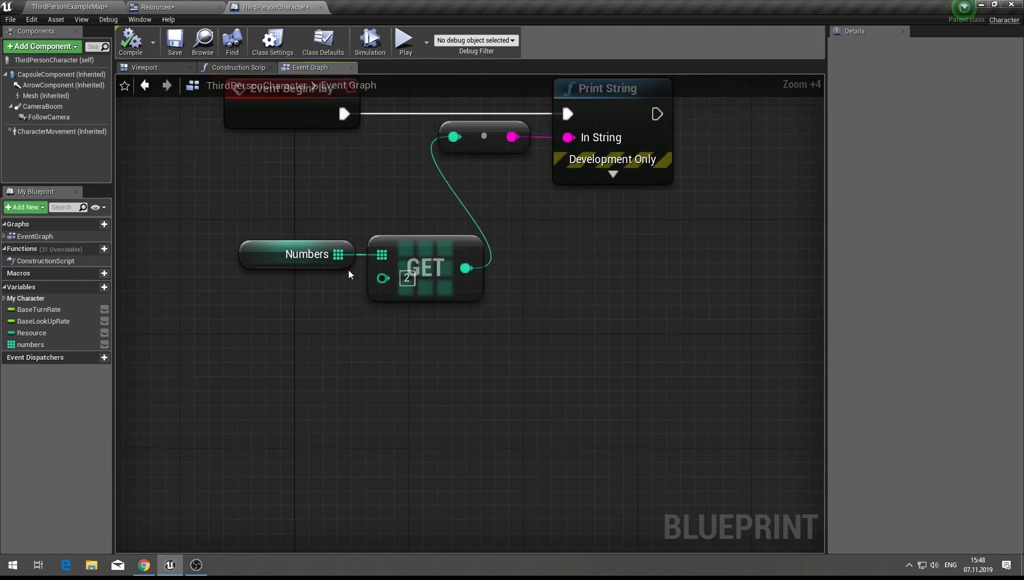
left_click_drag(338, 254, 377, 350)
type("ins")
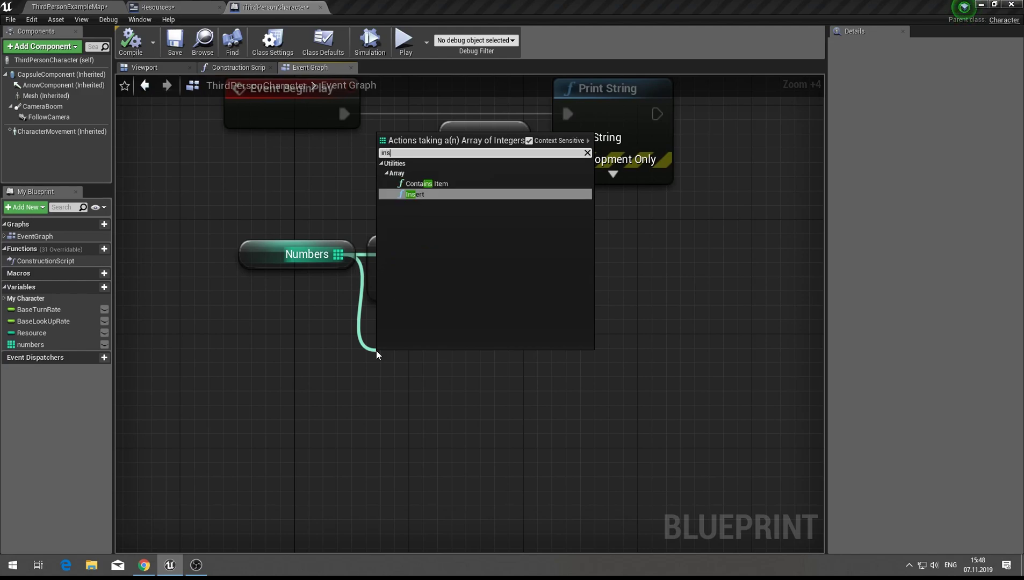
key("Return")
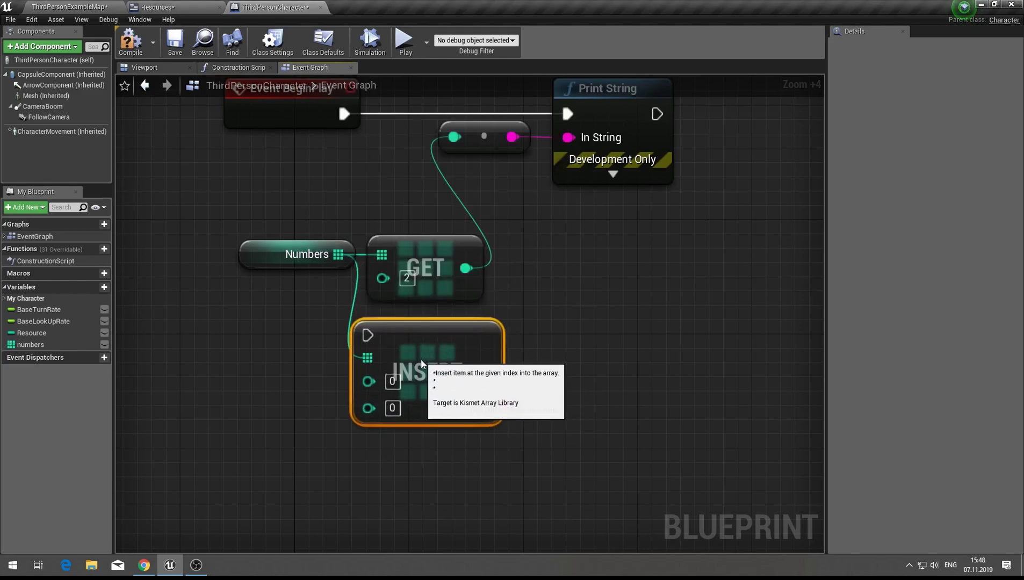
left_click(580, 355)
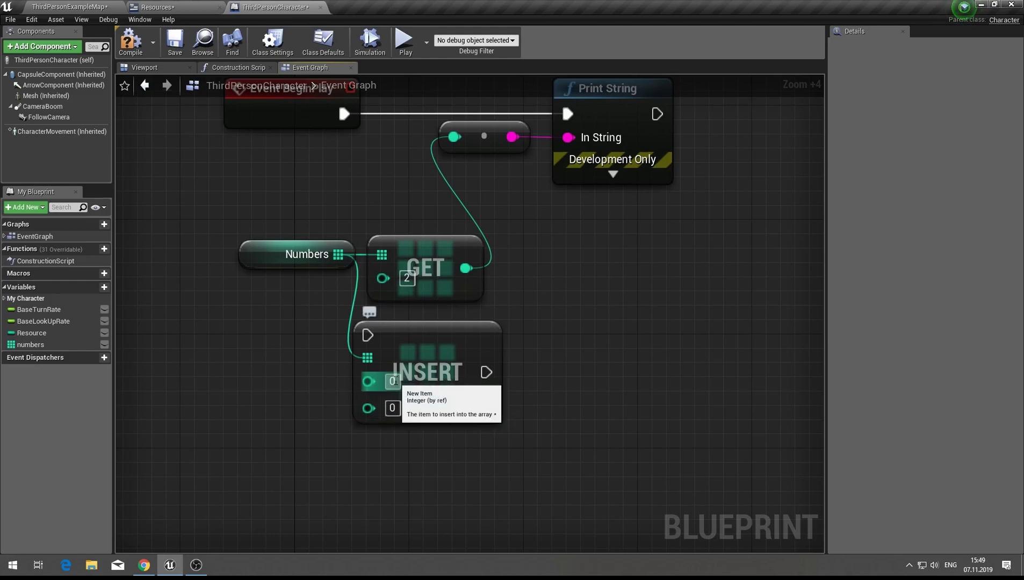
- Set the Insert node's index to 5 and its item to 111
left_click(393, 382)
left_click(277, 255)
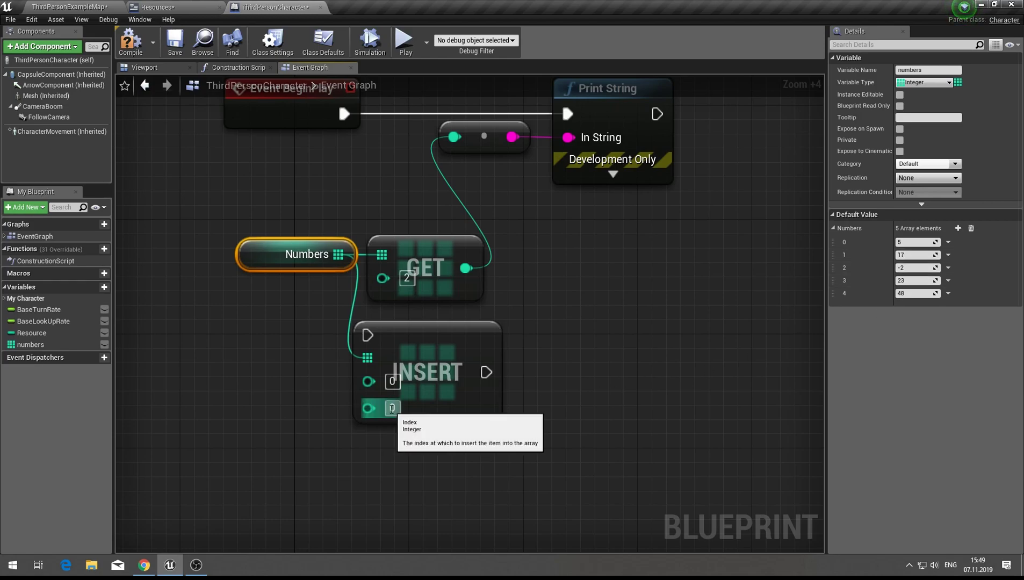
left_click(393, 408)
type("5")
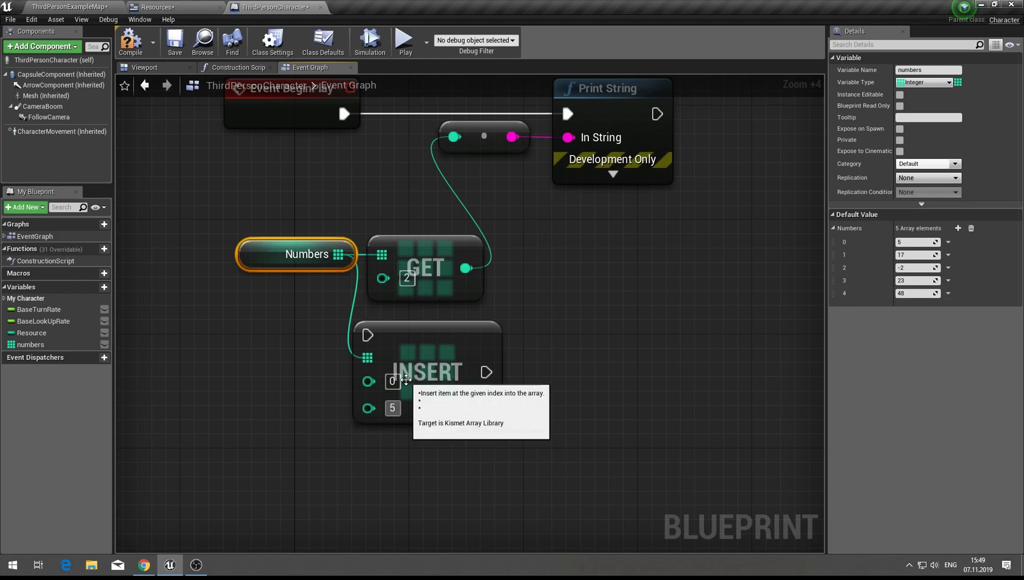
left_click(393, 381)
type("111")
left_click(545, 379)
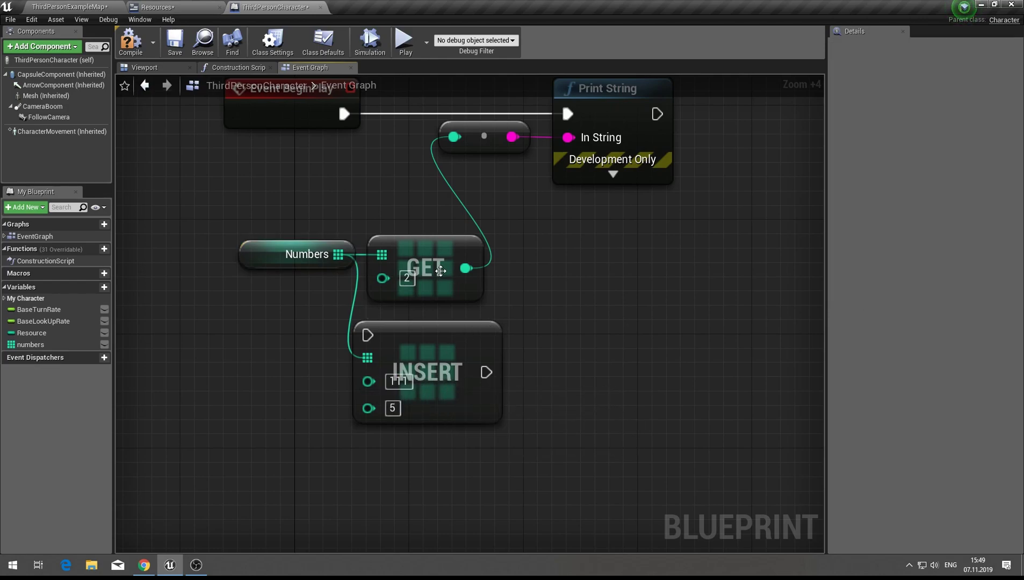
- Chain Event BeginPlay into Insert and Insert into Print String
left_click_drag(449, 360, 446, 185)
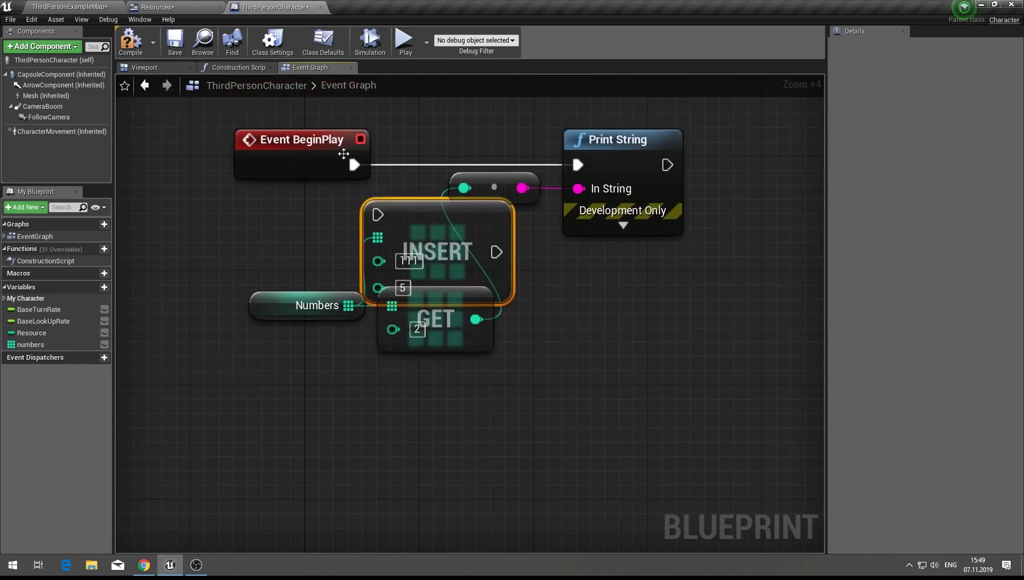
left_click(244, 144)
left_click_drag(556, 240, 500, 183)
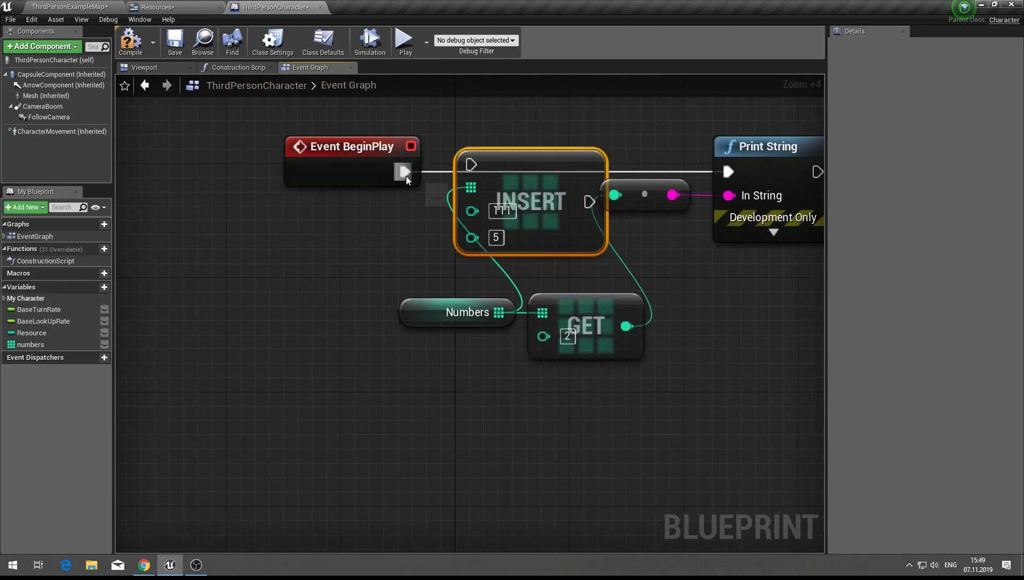
left_click_drag(404, 171, 470, 164)
left_click_drag(562, 169, 548, 183)
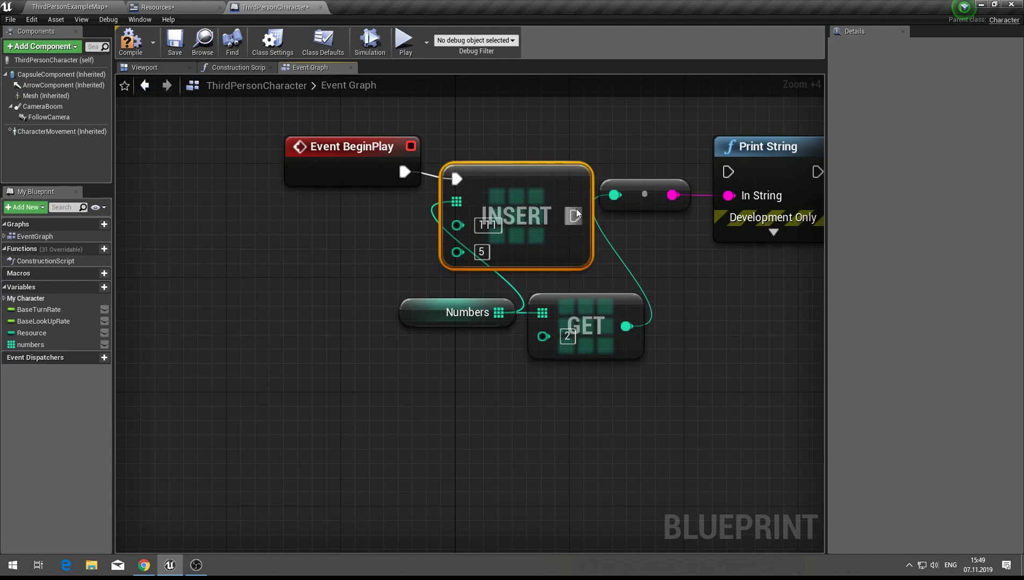
left_click_drag(363, 182, 363, 189, "ctrl")
left_click_drag(450, 165, 394, 143)
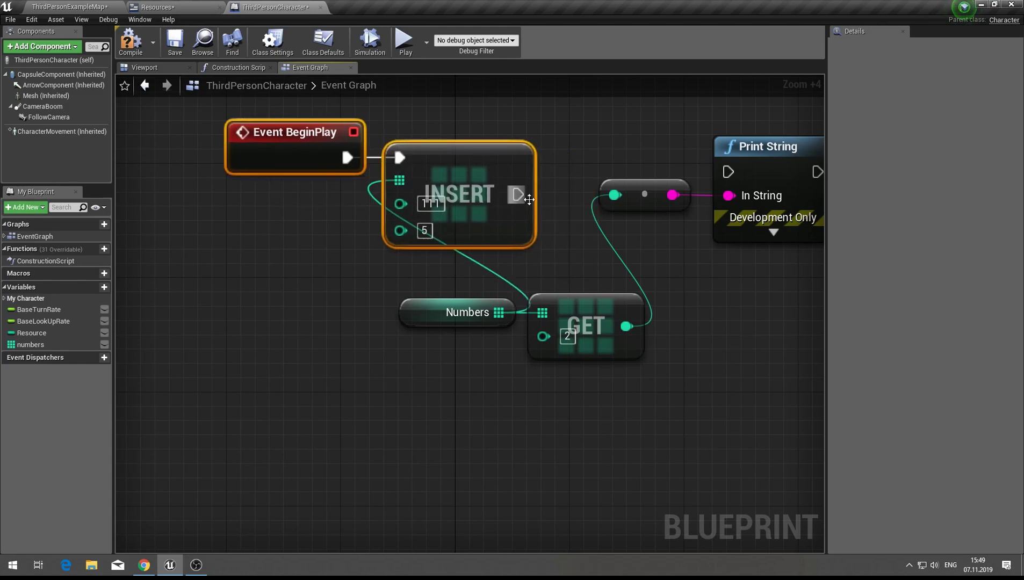
left_click_drag(518, 195, 707, 158)
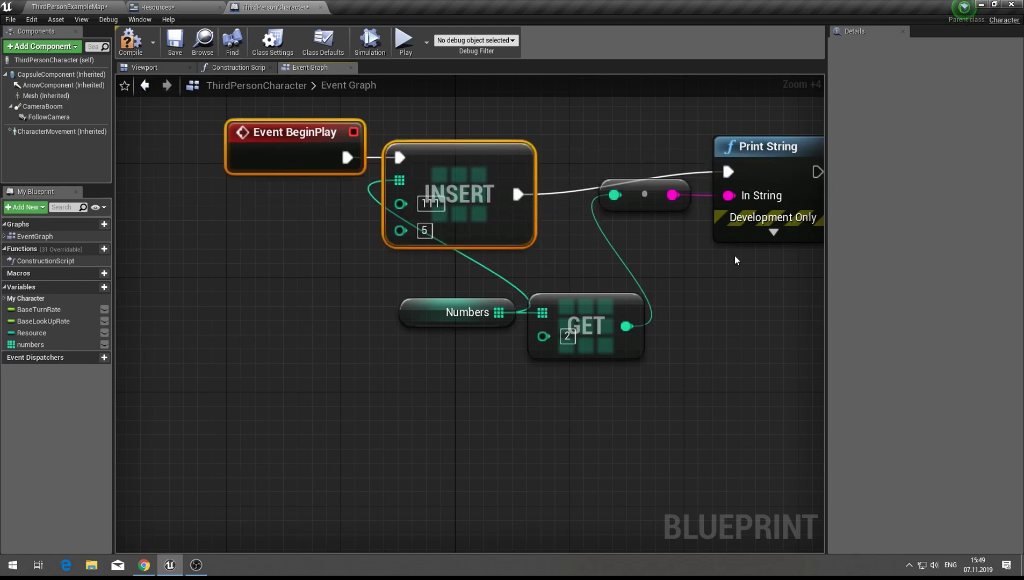
mouse_move(736, 258)
left_mouse_down()
mouse_move(678, 186)
mouse_move(727, 211)
left_mouse_up()
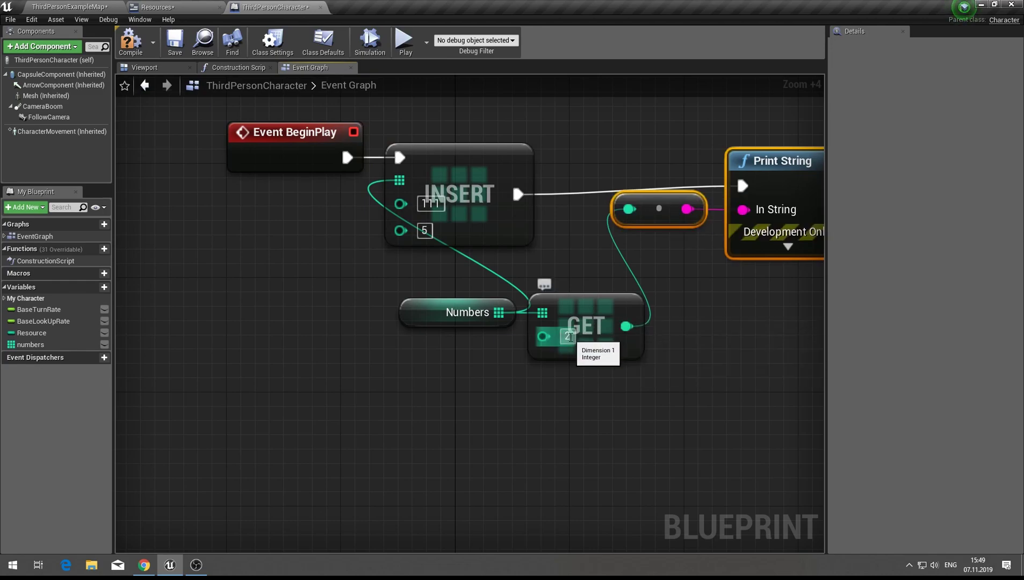
- Set the GET index to 5 and play to test the printed value
left_click(567, 336)
type("5")
left_click(616, 393)
left_click_drag(444, 321, 272, 301)
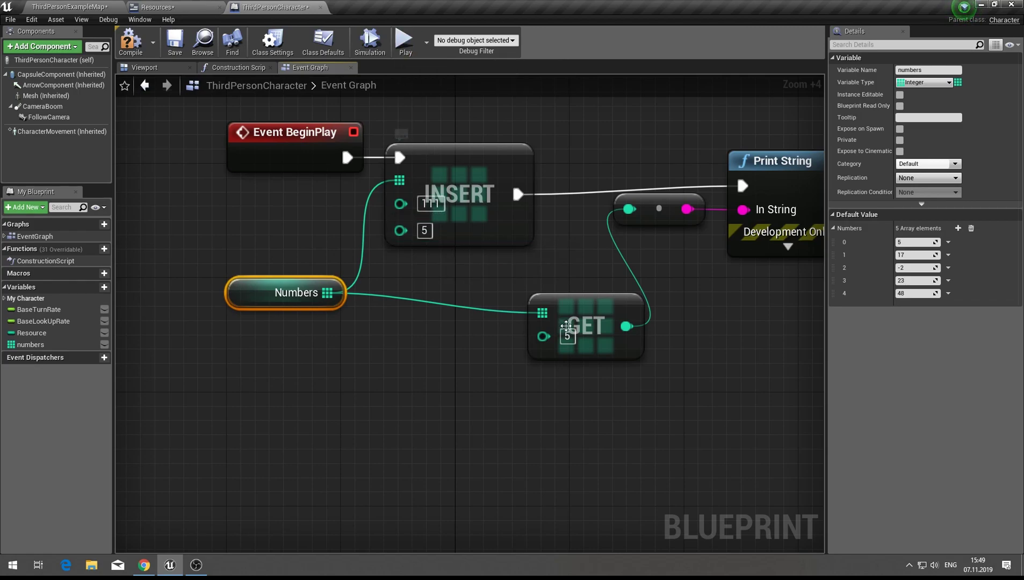
left_click(397, 38)
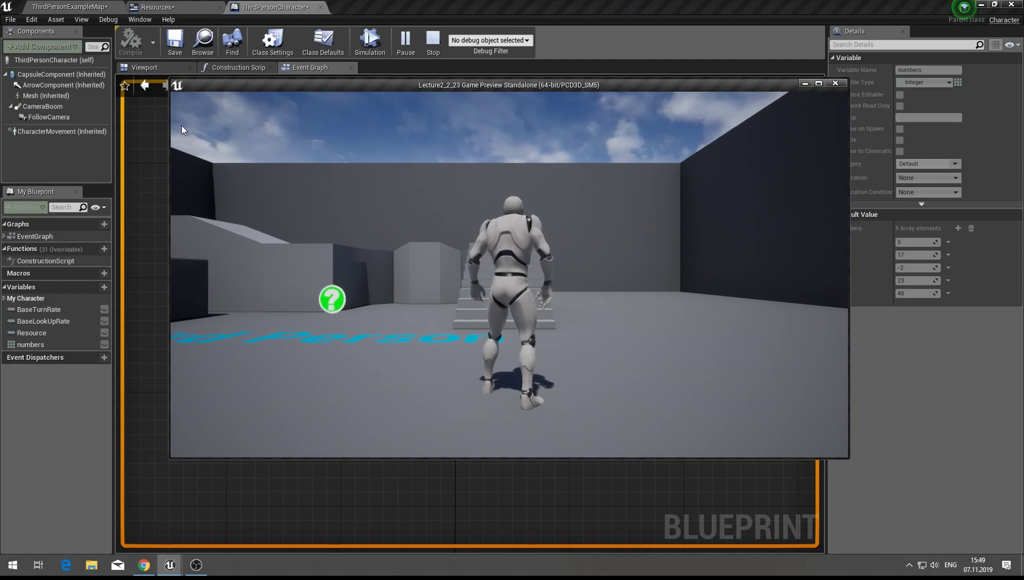
key("Escape")
left_click(584, 451)
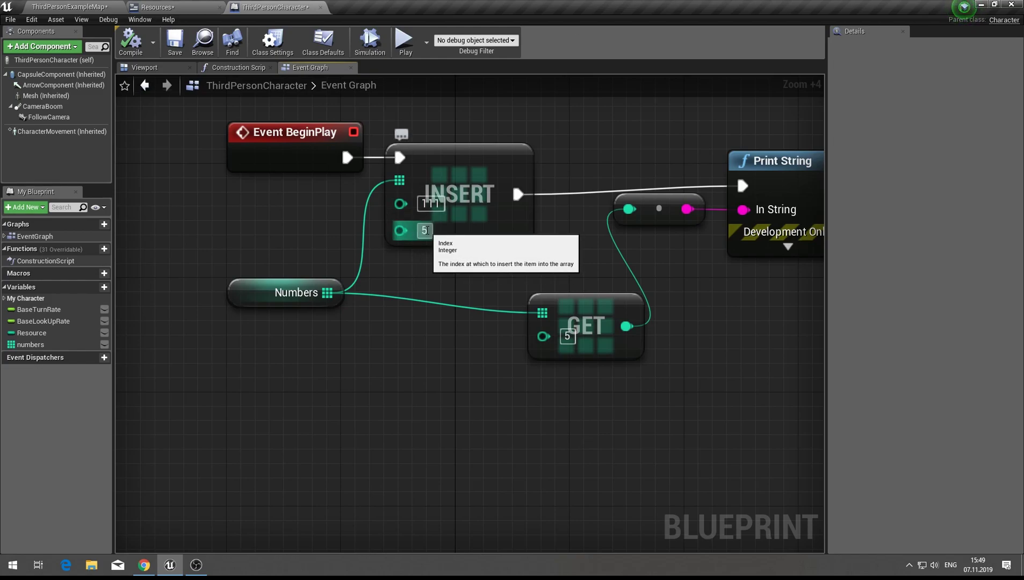
- Change both the Insert and GET indices to 3
left_click(424, 230)
type("3")
key("Return")
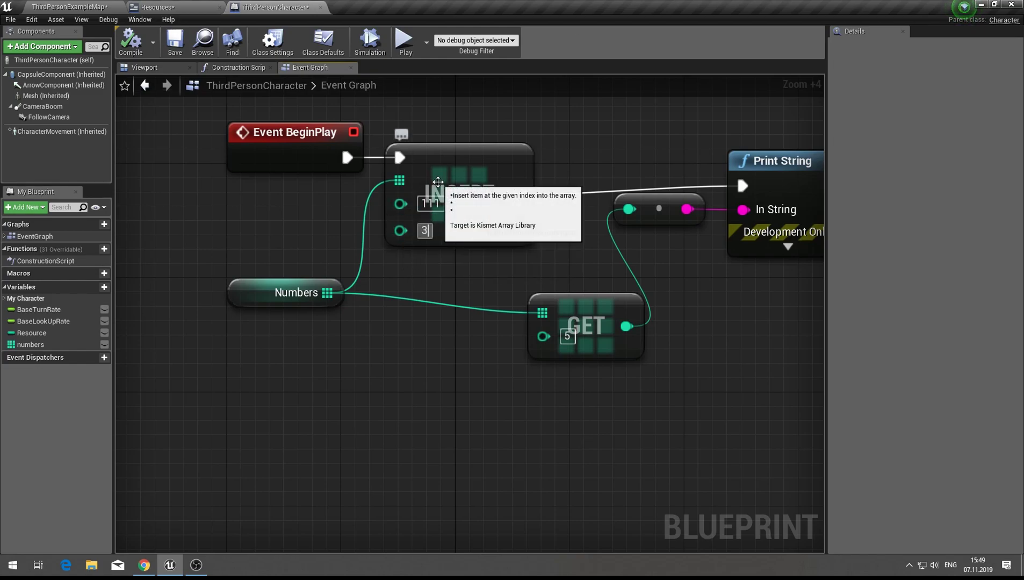
left_click(567, 336)
type("3")
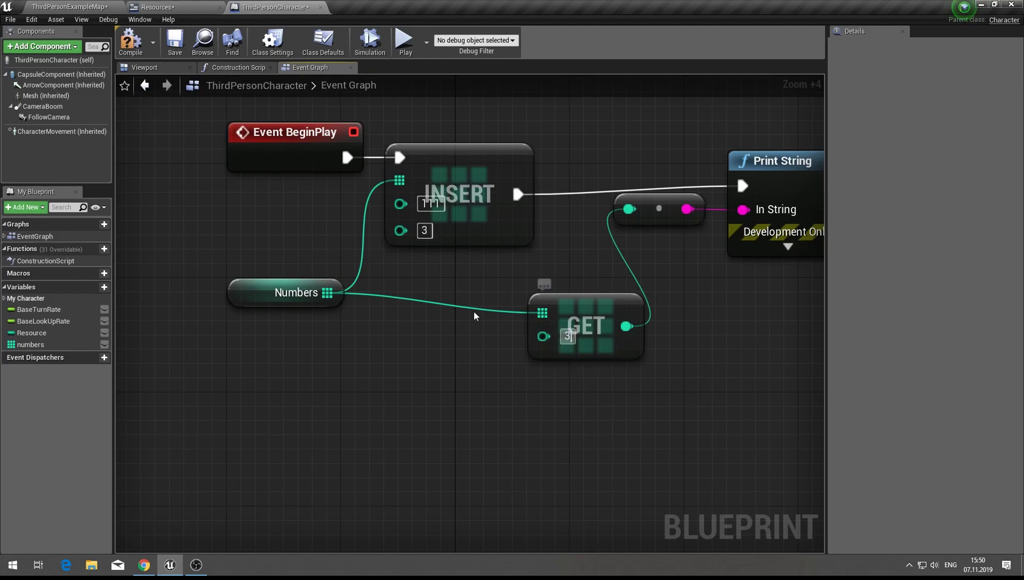
left_click(289, 285)
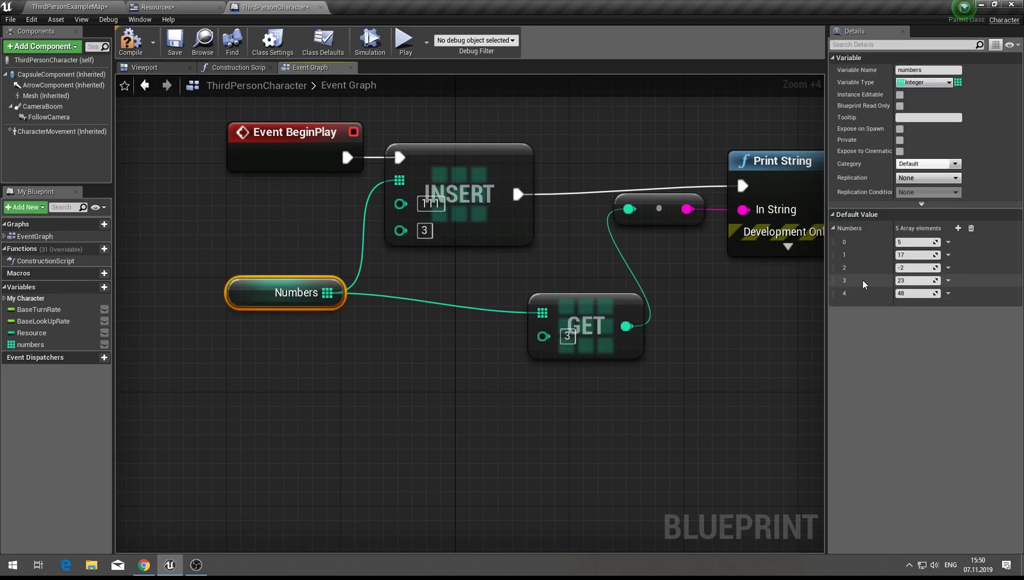
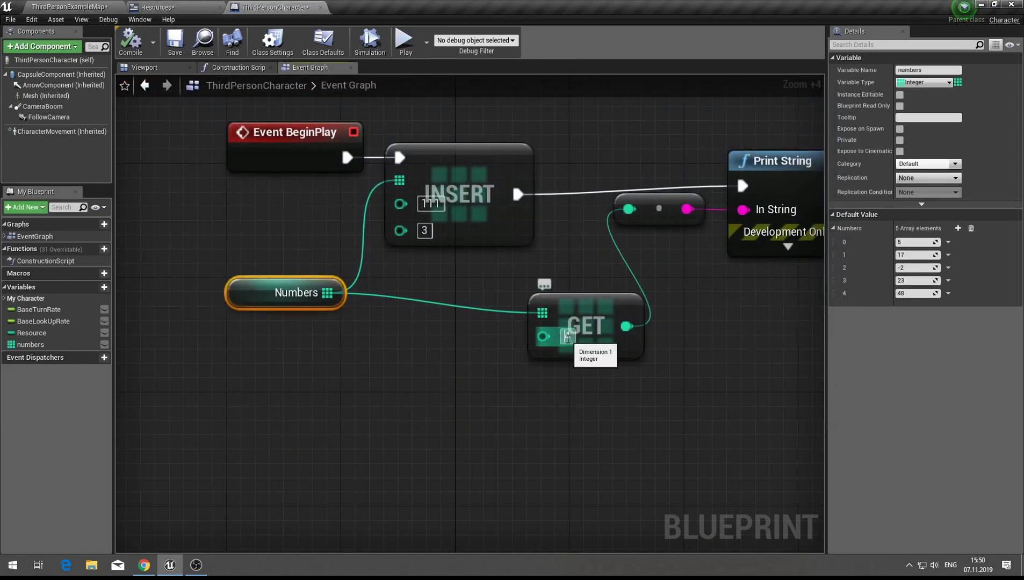
- Change the GET node's index from 4 to 3, then check the Numbers default values
left_click(514, 288)
left_click(462, 204)
left_click(293, 284)
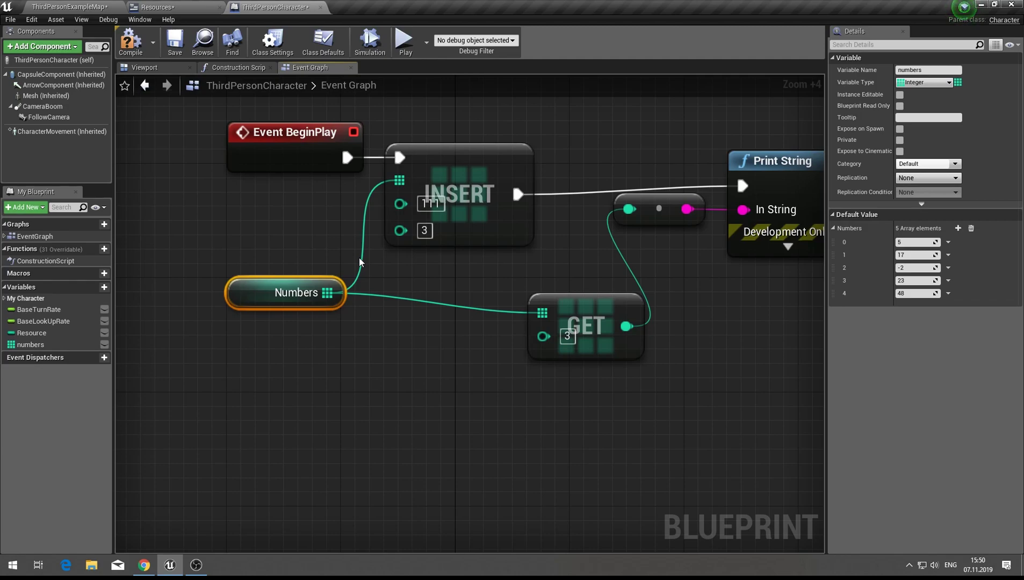
- Add ADD and ADDUNIQUE nodes, both wired to the Numbers array
left_click(316, 400)
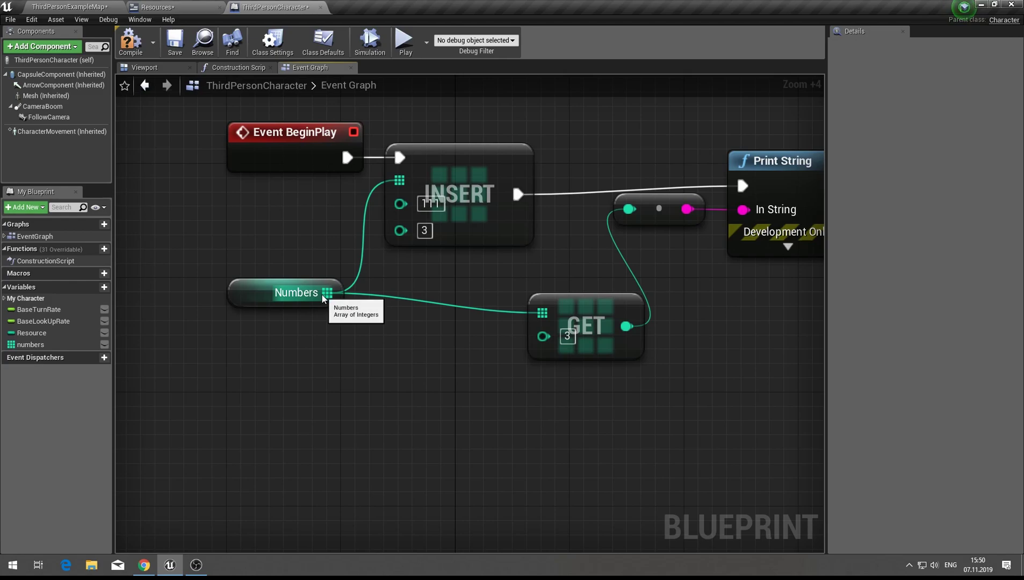
left_click_drag(329, 293, 420, 503)
left_click(468, 371)
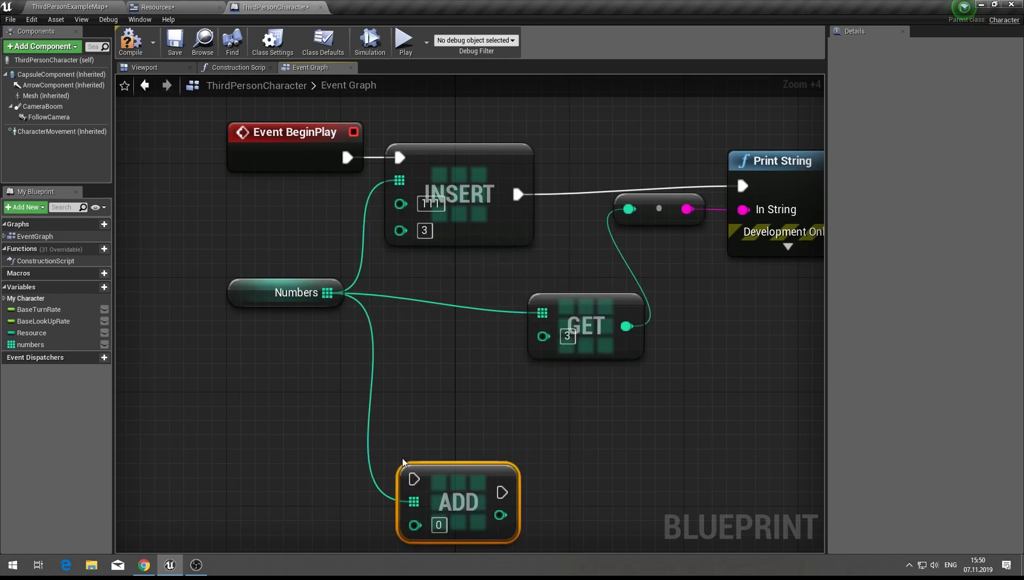
left_click_drag(327, 293, 340, 466)
type("add unique")
key("Return")
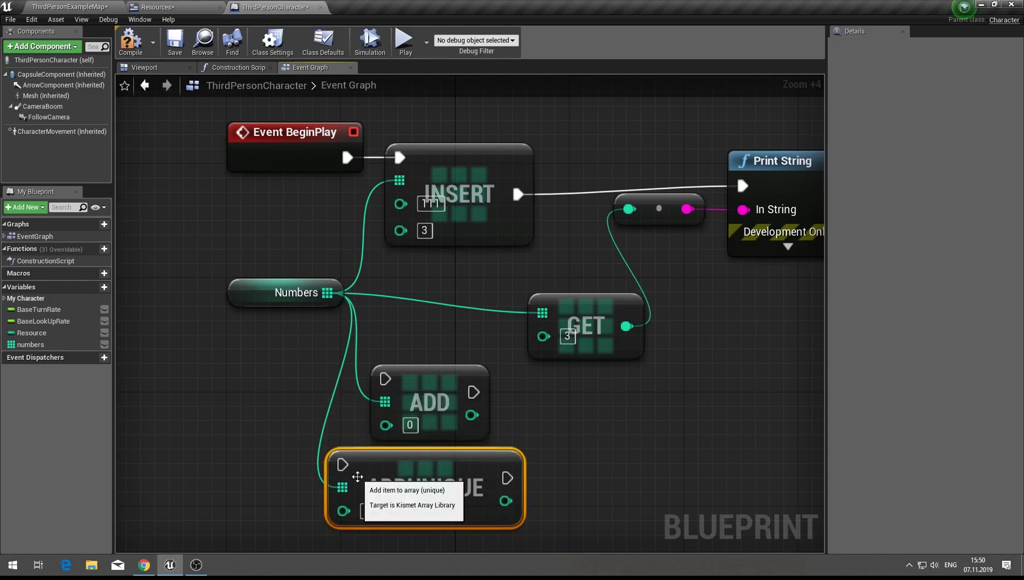
- Delete the INSERT node, wire BeginPlay straight to Print String, and select ADD and ADDUNIQUE
left_click(394, 147)
key("Delete")
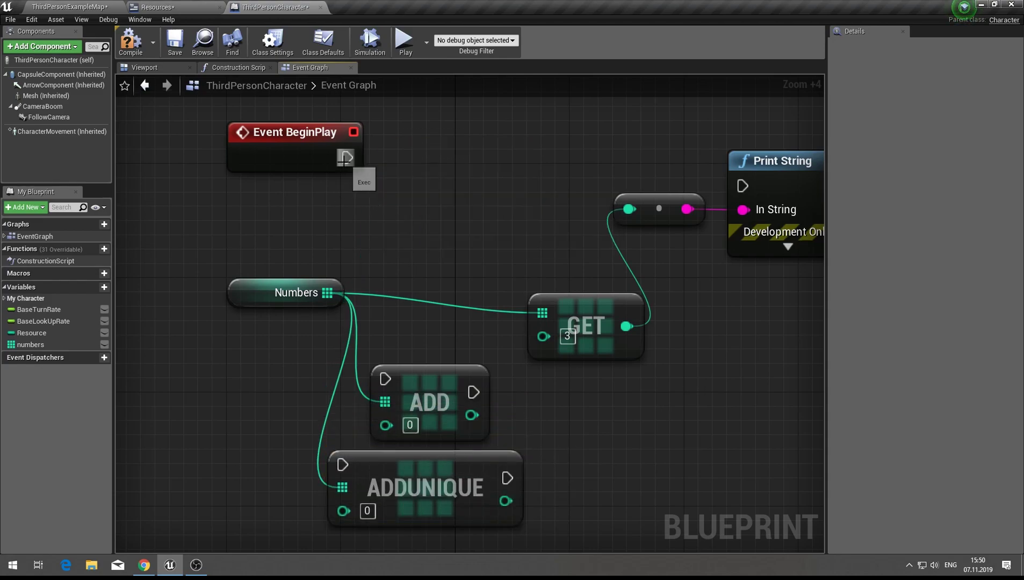
mouse_move(347, 158)
left_mouse_down()
mouse_move(714, 199)
mouse_move(662, 186)
mouse_move(698, 133)
left_mouse_up()
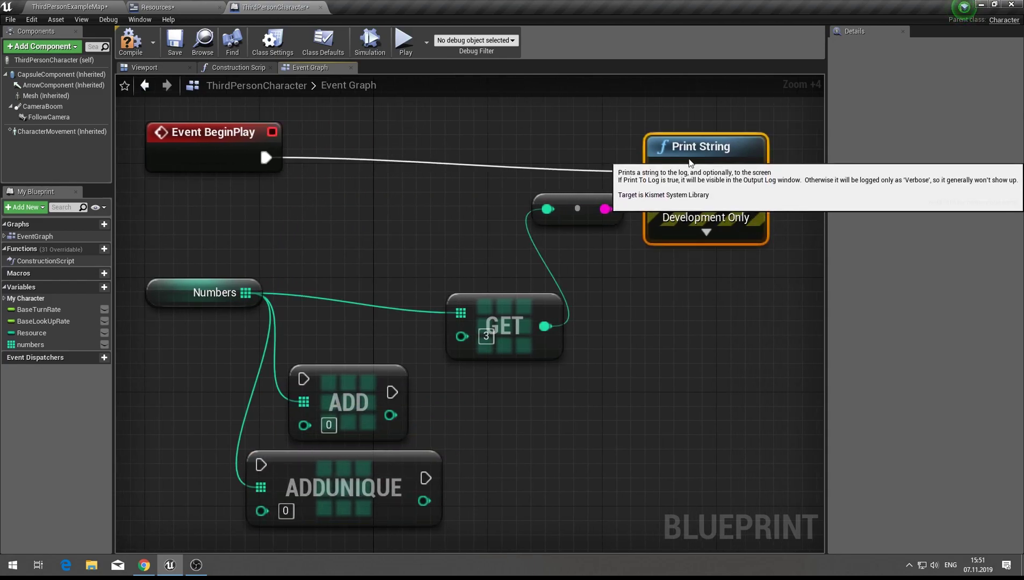
right_click_drag(364, 346, 409, 229)
scroll(396, 338, "up", 3)
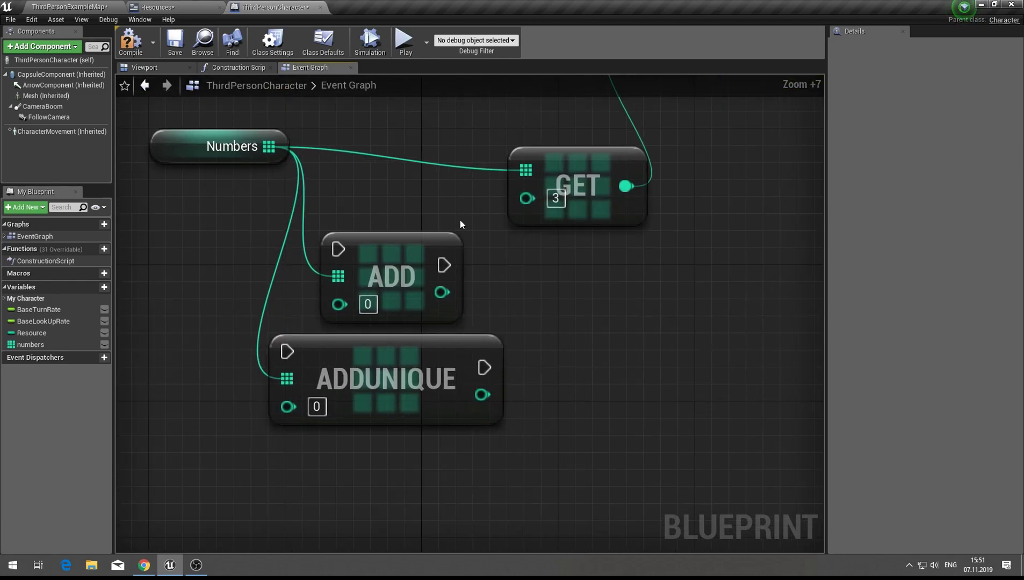
left_click_drag(459, 220, 616, 336)
left_click(616, 336)
left_click(212, 137)
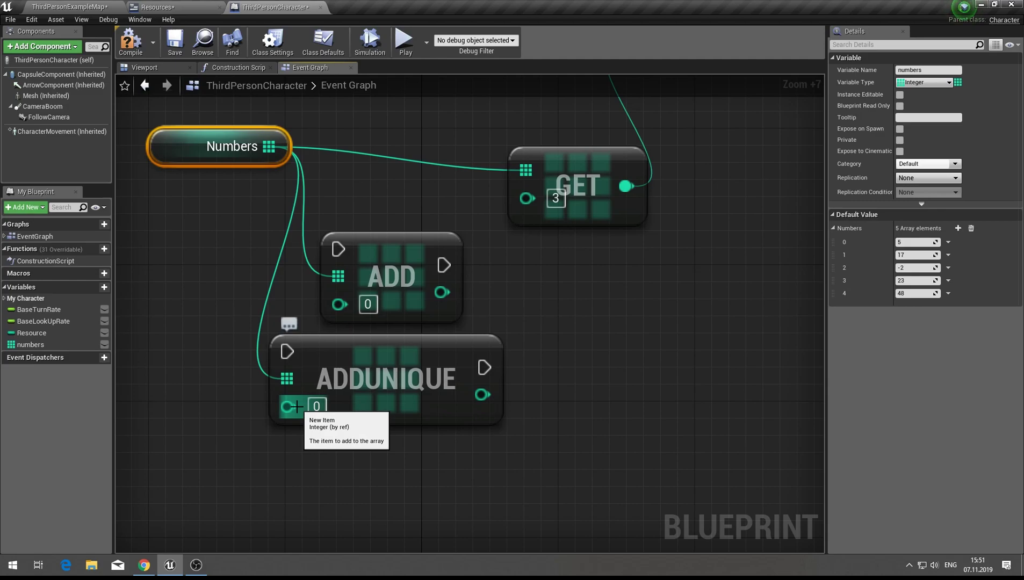
- Move the ADD node beside Event BeginPlay and wire BeginPlay's execution into it
scroll(472, 221, "down", 4)
left_click(520, 180)
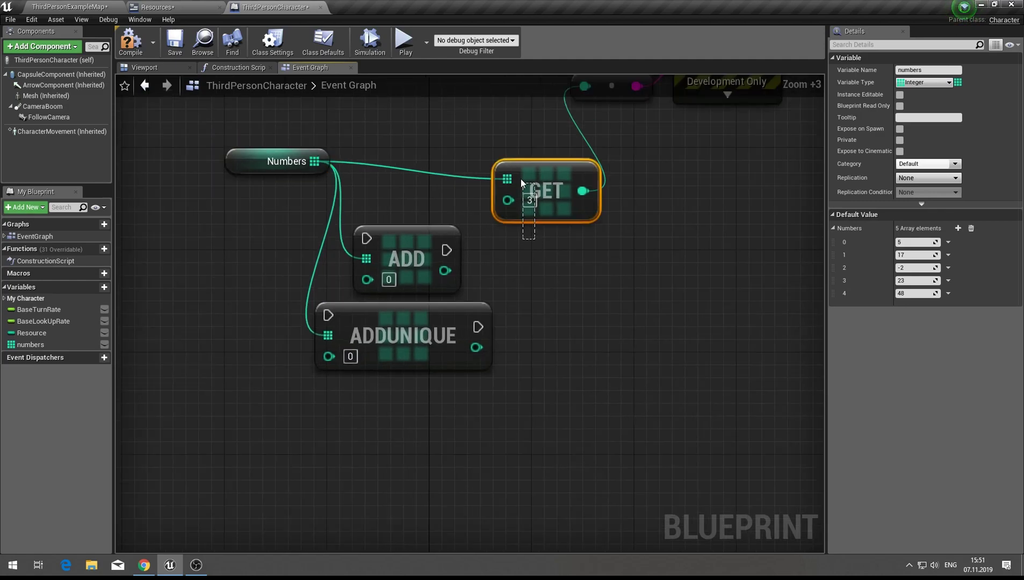
scroll(481, 238, "down", 2)
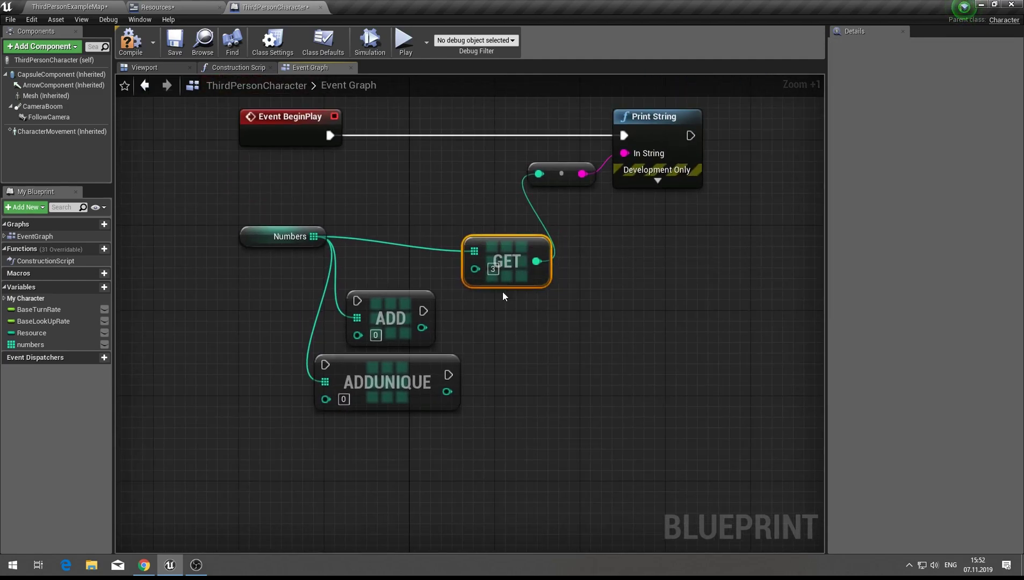
left_click(426, 210)
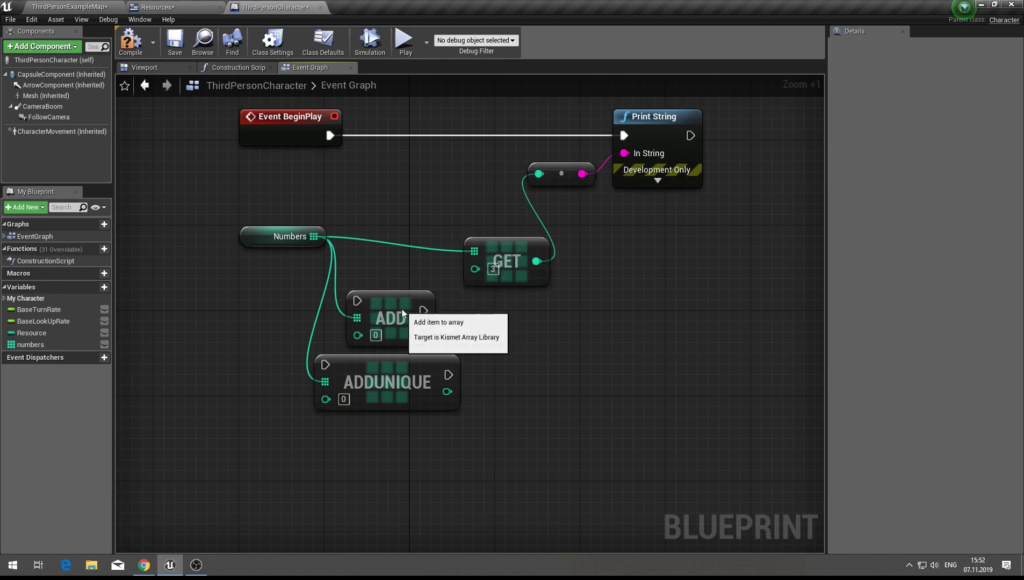
mouse_move(403, 311)
left_mouse_down()
mouse_move(411, 139)
mouse_move(409, 153)
left_mouse_up()
left_click_drag(330, 135, 366, 141)
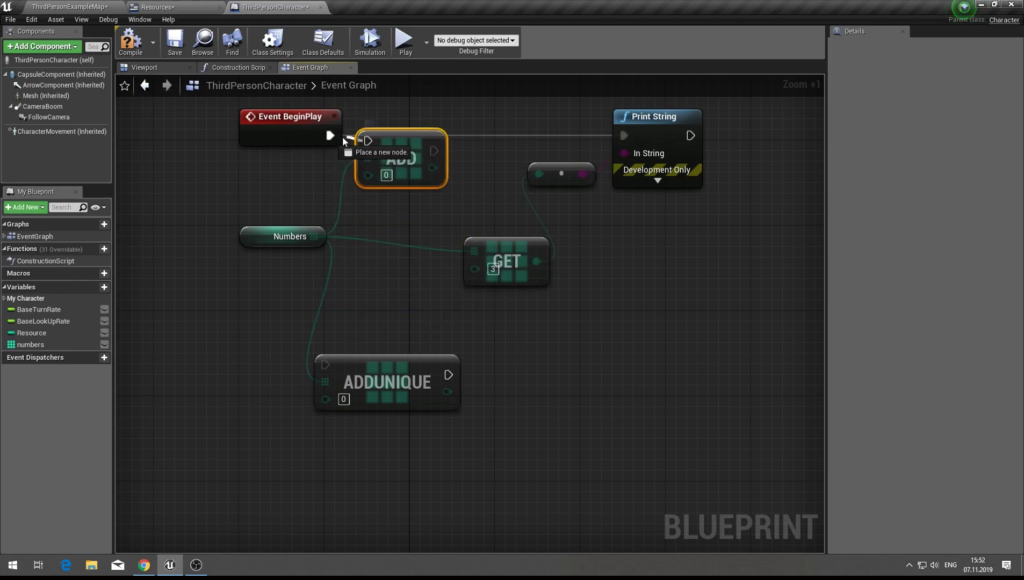
mouse_move(231, 109)
left_mouse_down()
mouse_move(371, 137)
mouse_move(378, 128)
left_mouse_up()
left_click(489, 140)
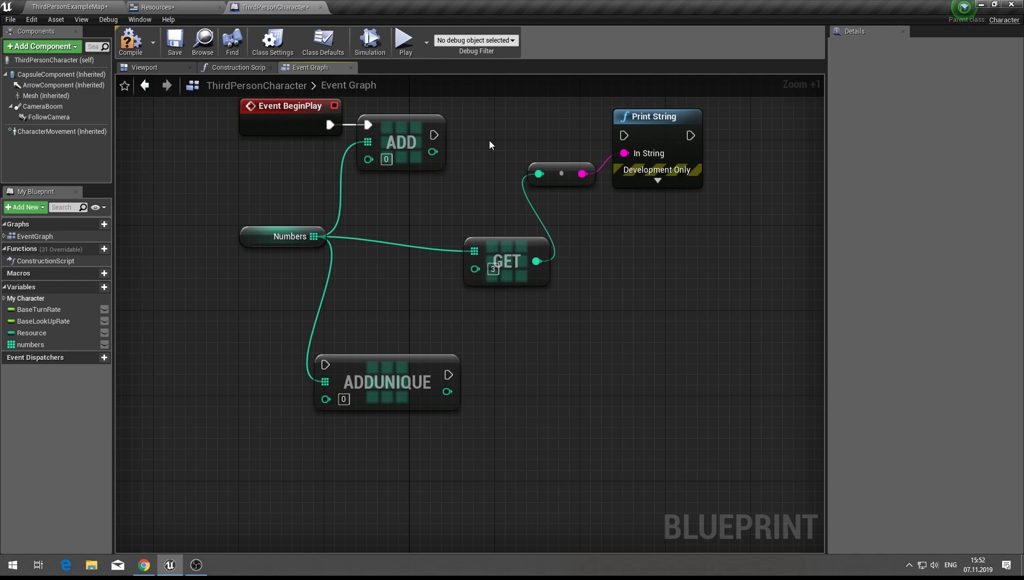
- Break the GET link, chain ADD into Print String, set its item to 12, and print ADD's output
left_click(538, 174, "alt")
left_click_drag(434, 134, 622, 134)
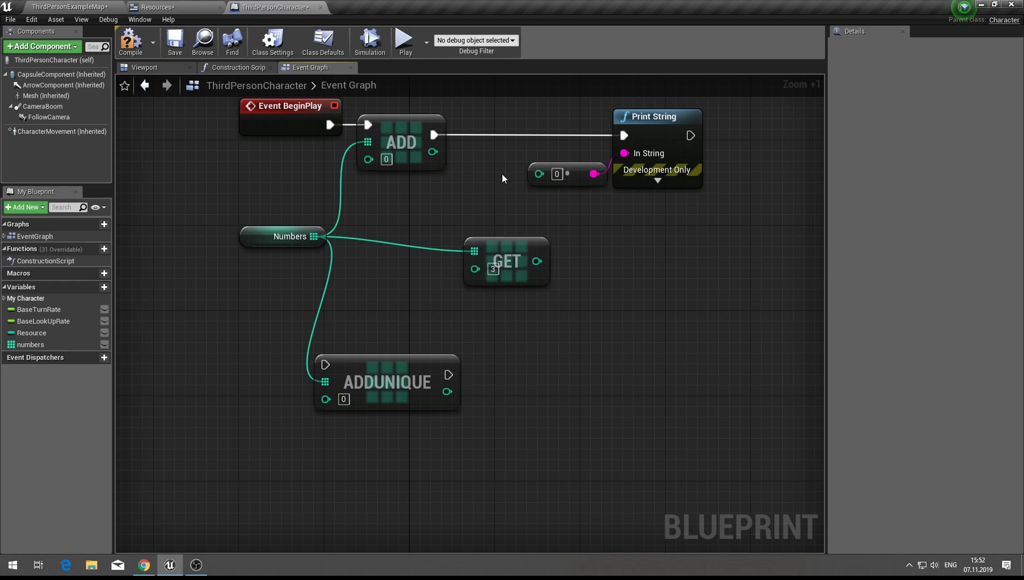
left_click_drag(262, 206, 300, 262)
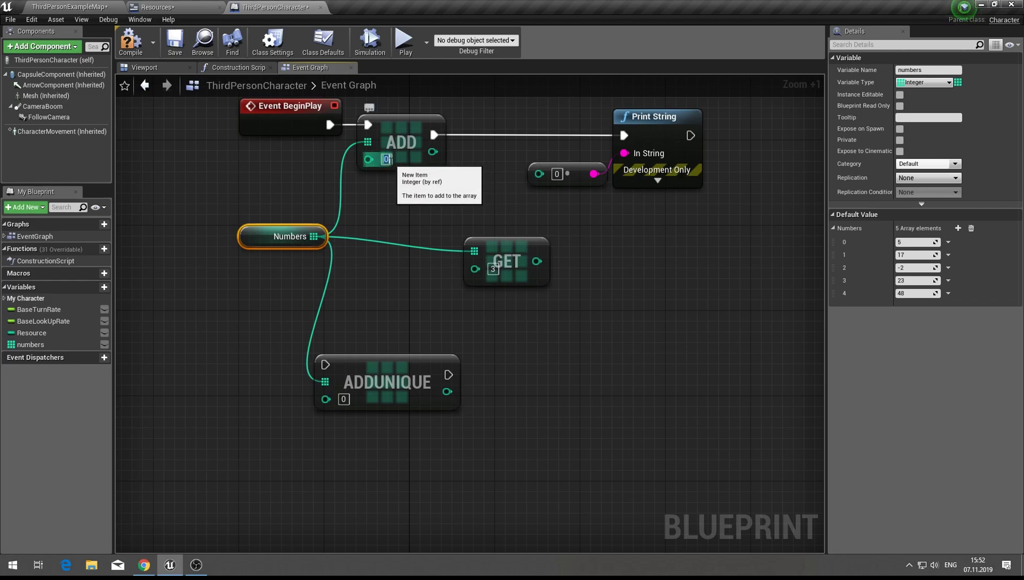
type("12")
left_click(413, 191)
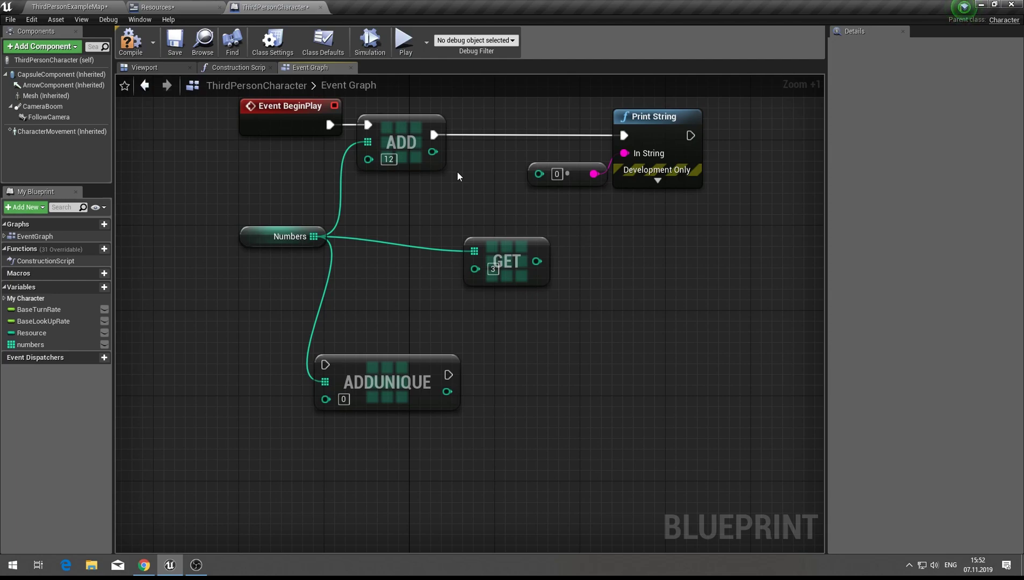
left_click_drag(432, 152, 539, 174)
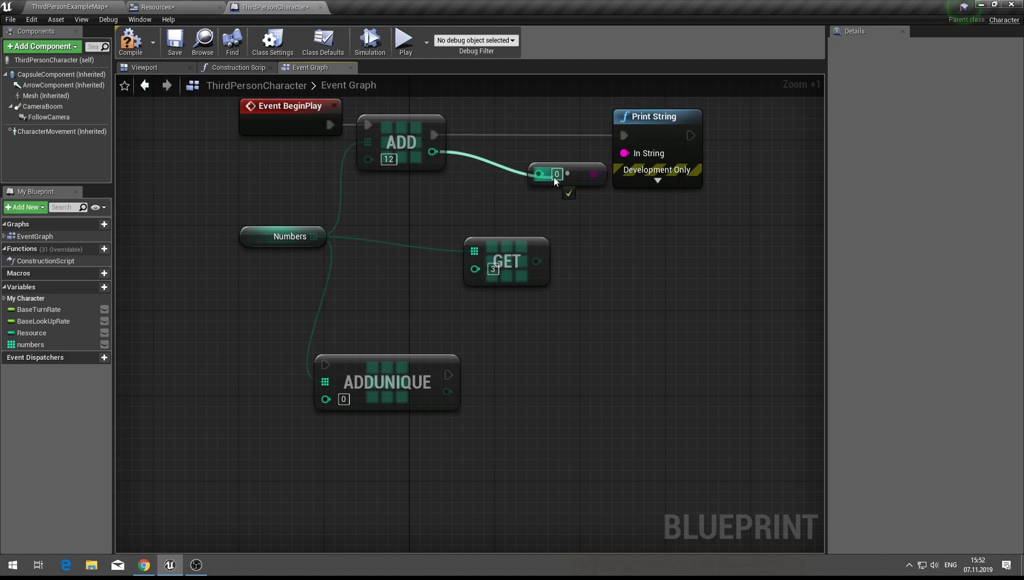
left_click(400, 43)
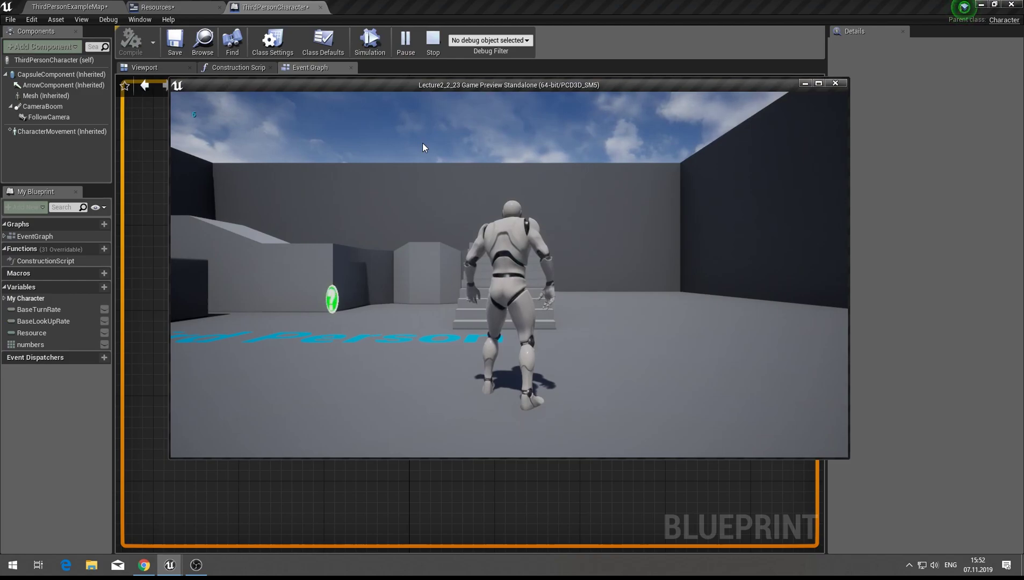
key("Escape")
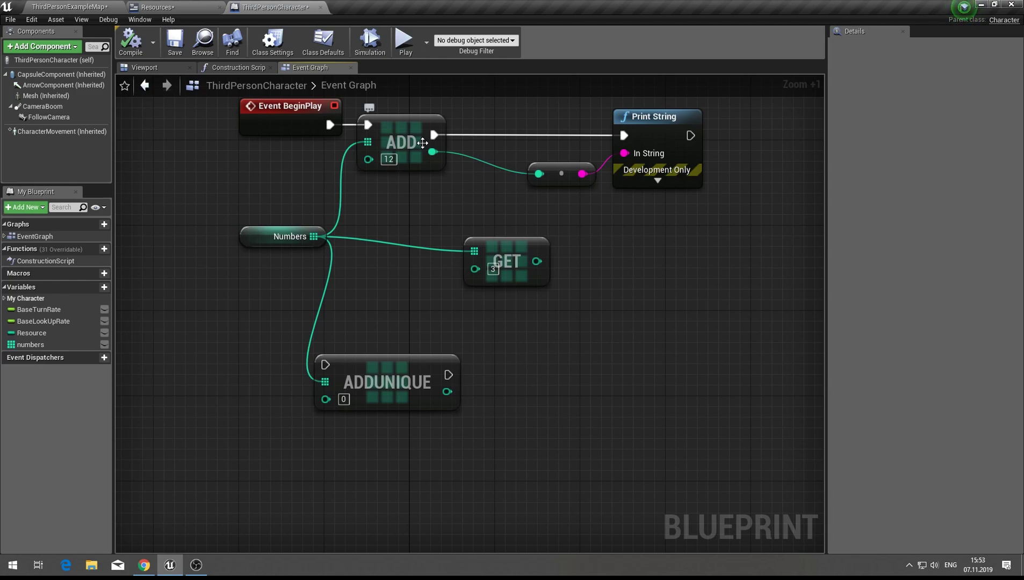
- Delete ADD and wire ADDUNIQUE in its place between BeginPlay and Print String
left_click(422, 143)
key("Delete")
left_click_drag(380, 370, 423, 124)
left_click_drag(330, 125, 368, 118)
left_click_drag(490, 129, 622, 135)
- Set ADDUNIQUE's item to 5 and feed its output into the printed string
left_click(285, 236)
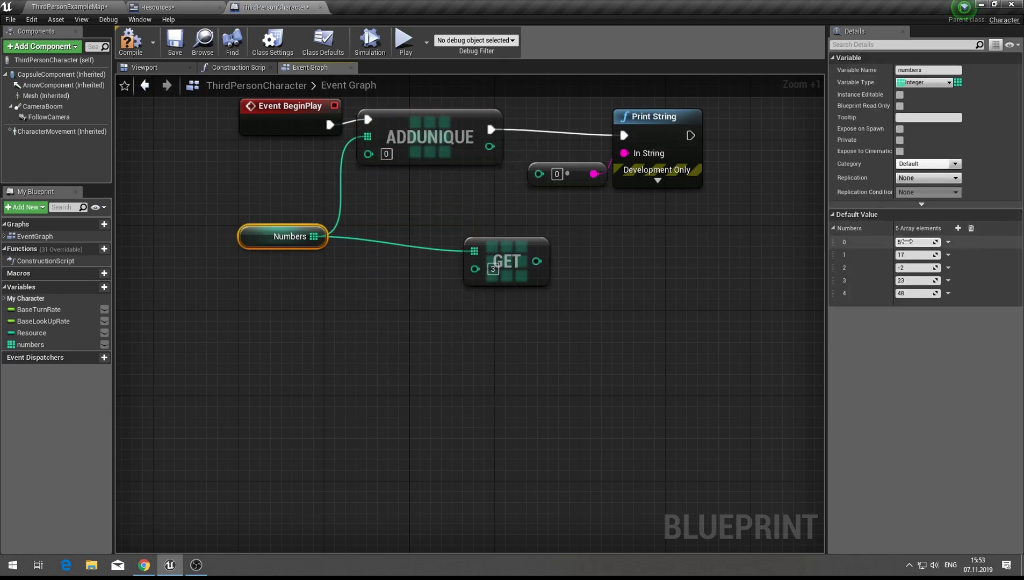
left_click(385, 155)
type("5")
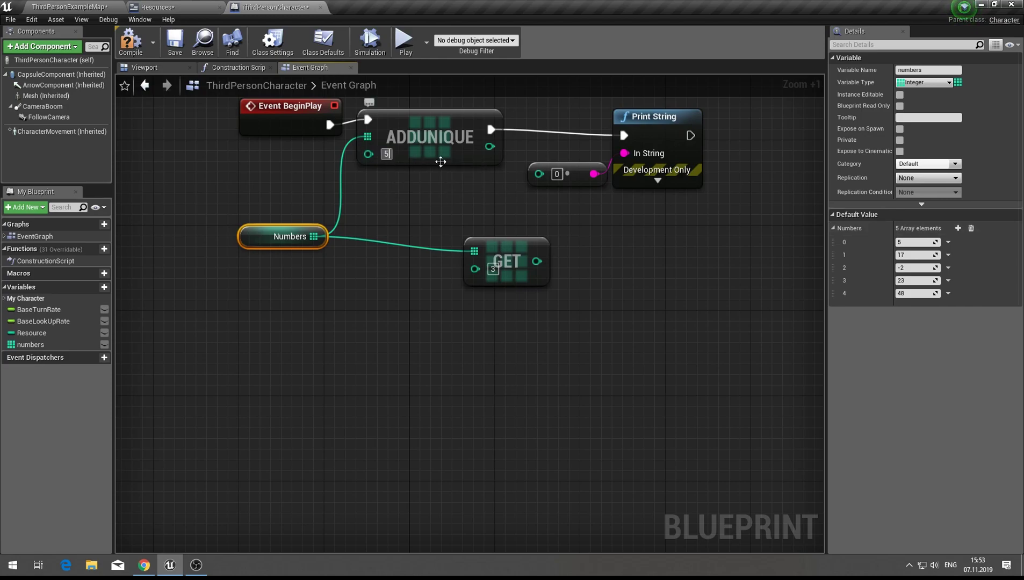
left_click_drag(489, 146, 539, 173)
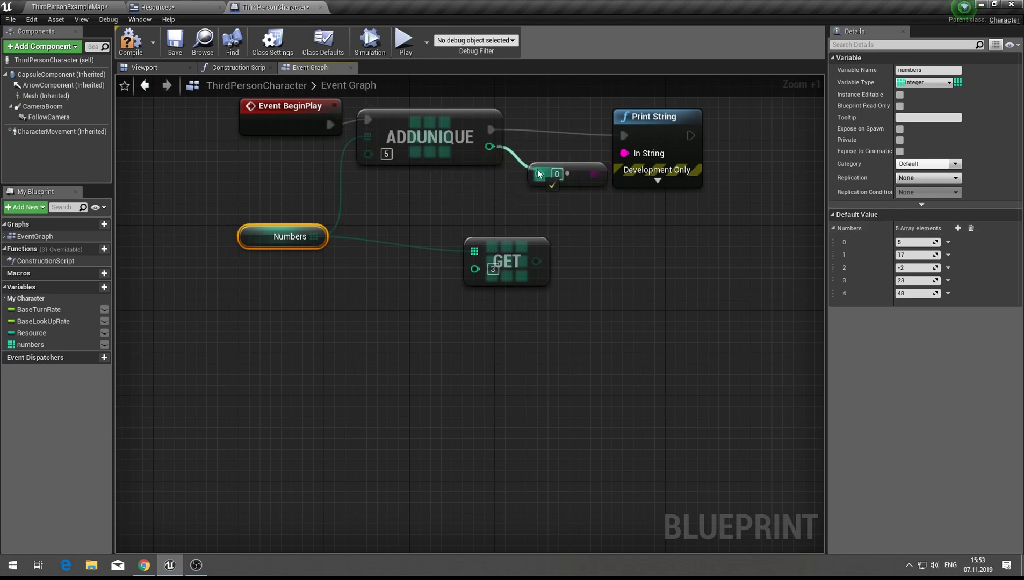
left_click(409, 55)
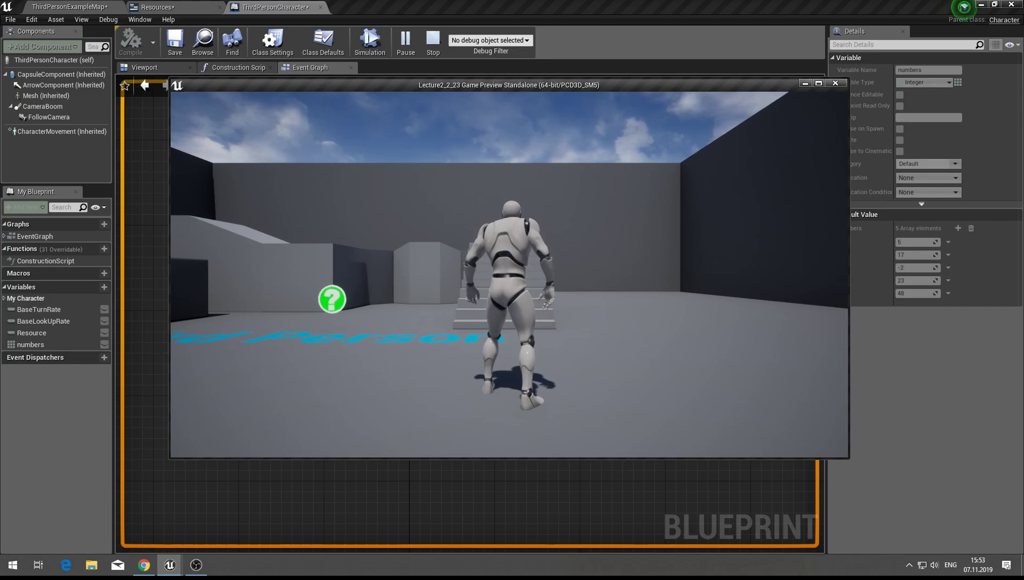
key("Escape")
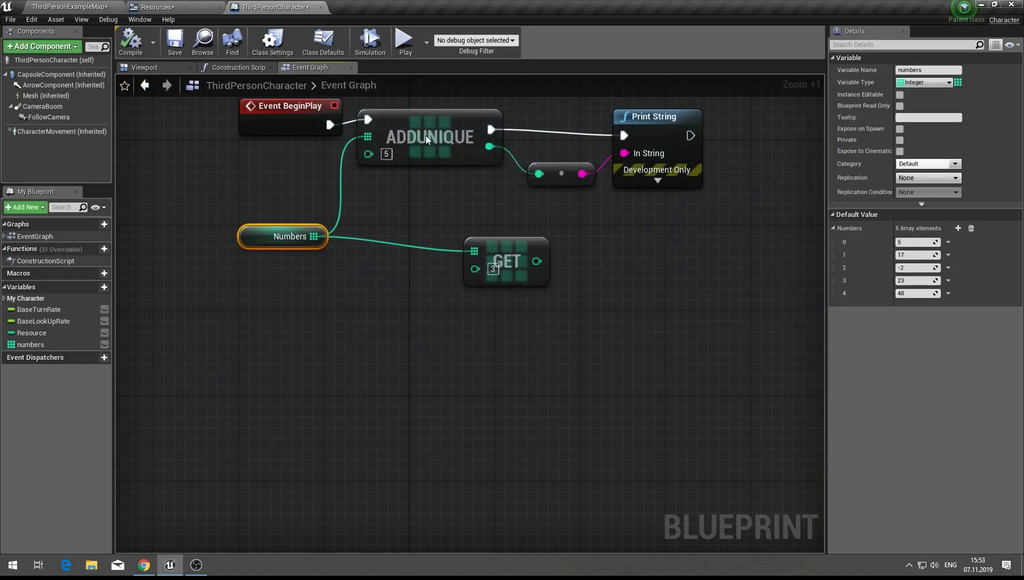
left_click(426, 136)
key("Delete")
left_click_drag(313, 236, 379, 293)
- Place an ADD node from Numbers via the 'ad' search and stack it directly beneath GET
type("ad")
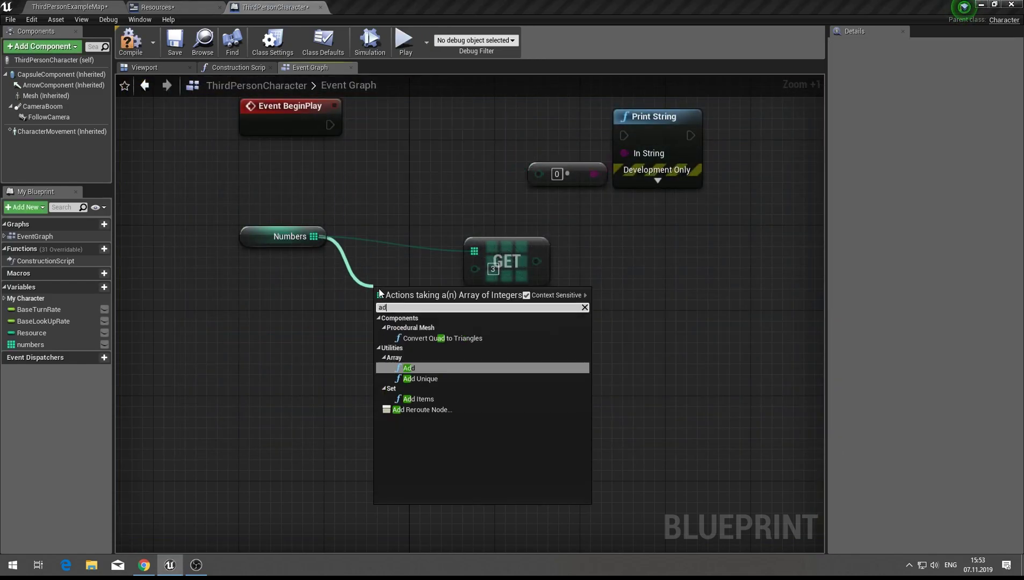
key("Return")
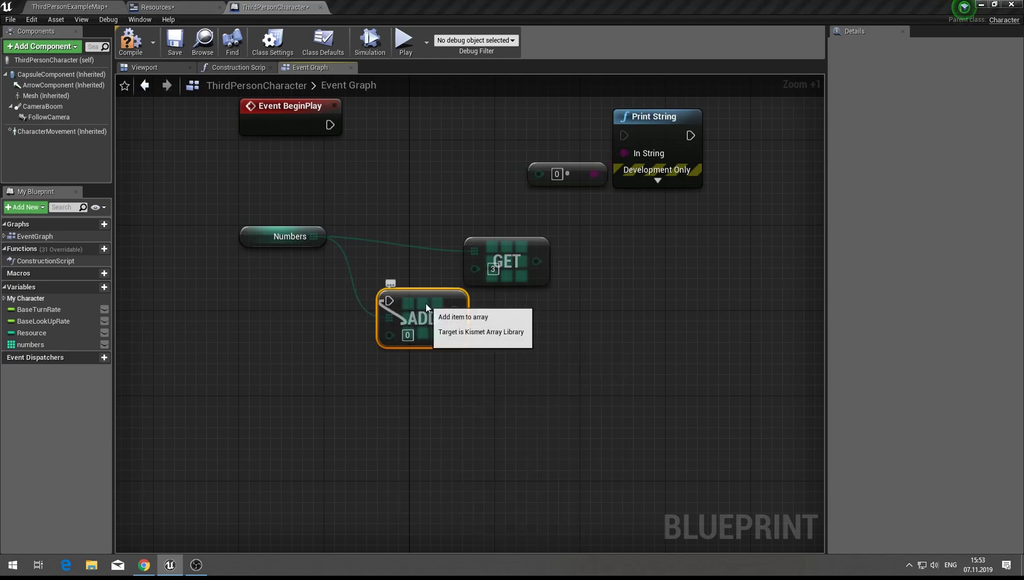
left_click_drag(426, 307, 417, 330)
left_click_drag(498, 260, 410, 258)
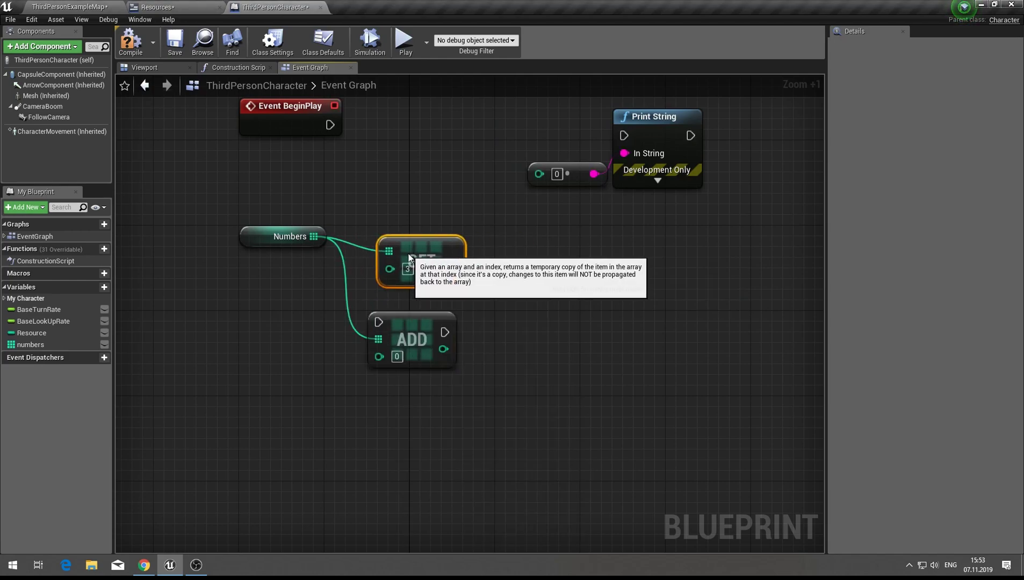
left_click(285, 237)
left_click_drag(407, 262, 450, 340)
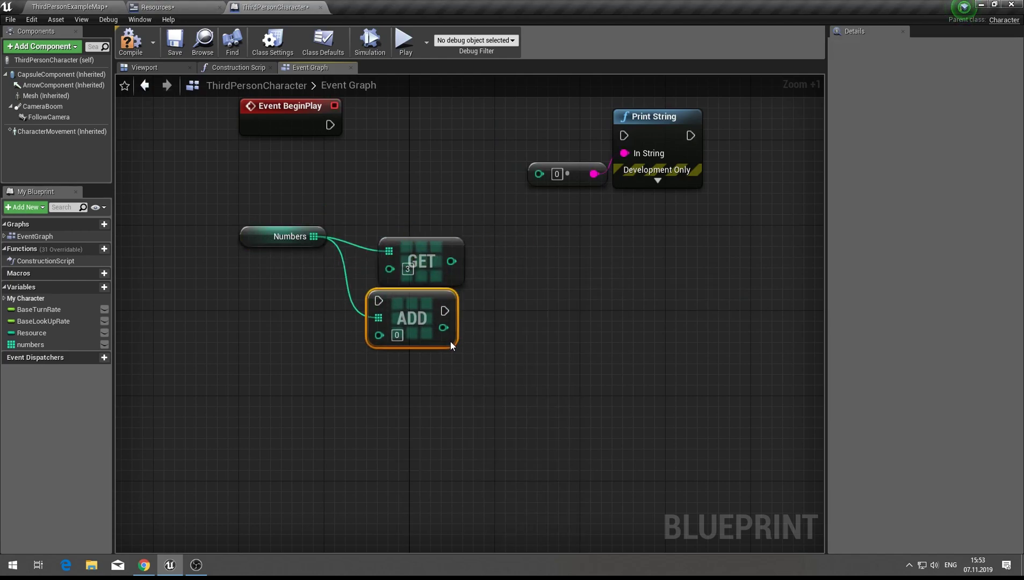
mouse_move(438, 388)
left_mouse_down()
mouse_move(394, 238)
mouse_move(383, 314)
left_mouse_up()
left_click(250, 220)
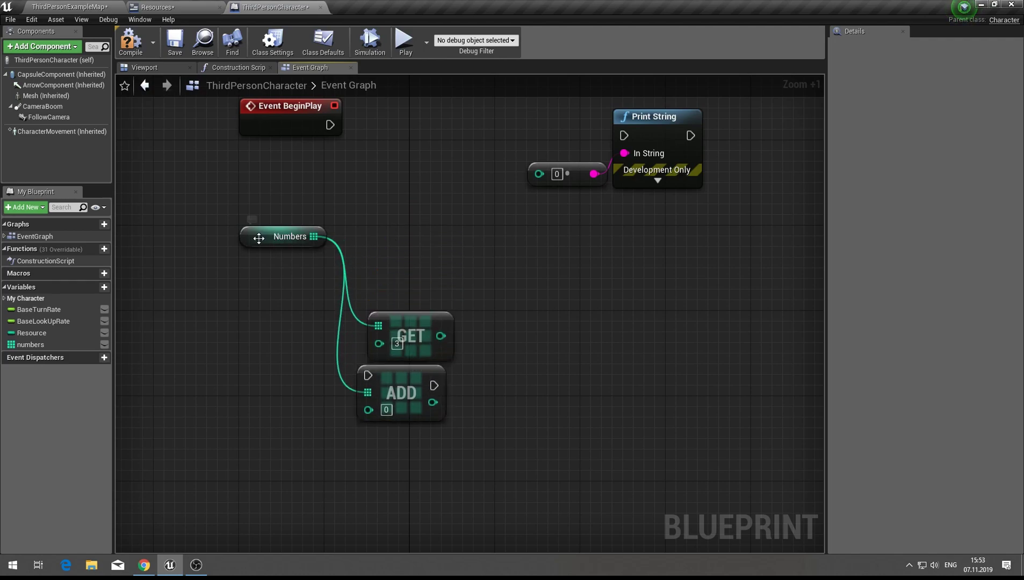
left_click_drag(253, 238, 231, 269)
left_click(334, 255)
- Place a LENGTH node wired to Numbers and shift Numbers down-left
left_click_drag(296, 268, 350, 242)
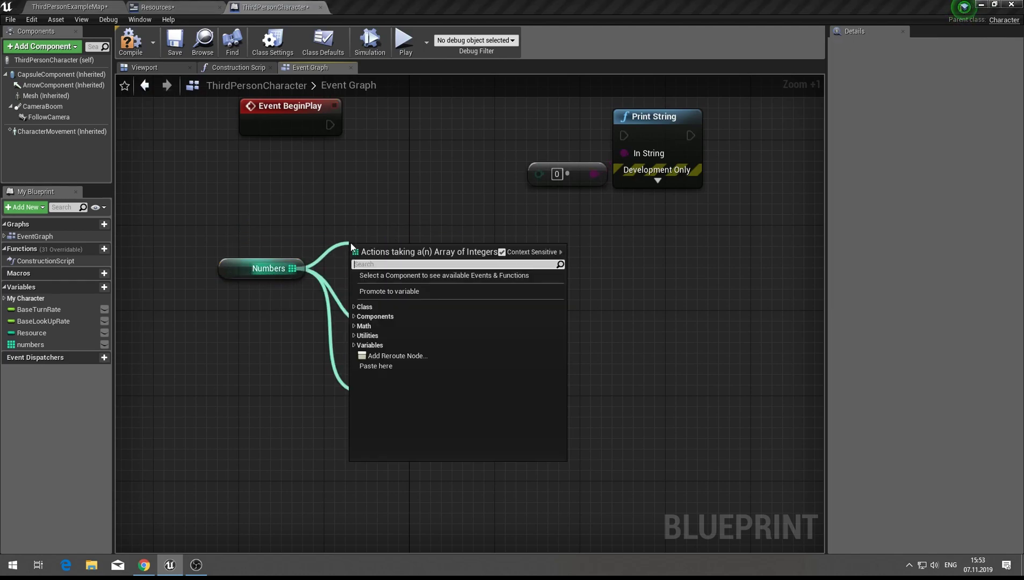
type("get")
key("Escape")
key("Return")
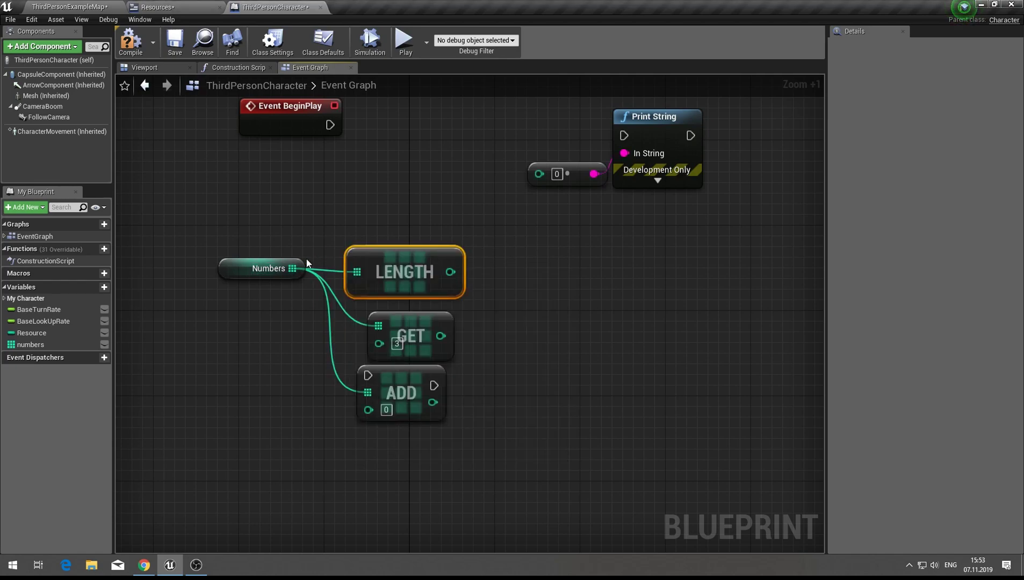
left_click_drag(297, 261, 286, 282)
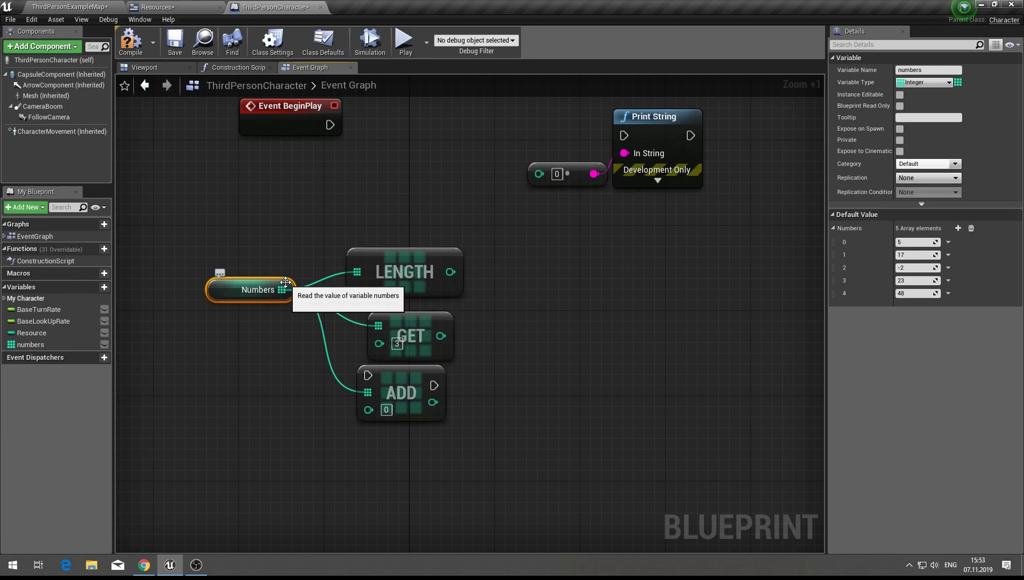
- Add a LAST INDEX node wired to Numbers and review Numbers' default values
left_click_drag(286, 282, 330, 192)
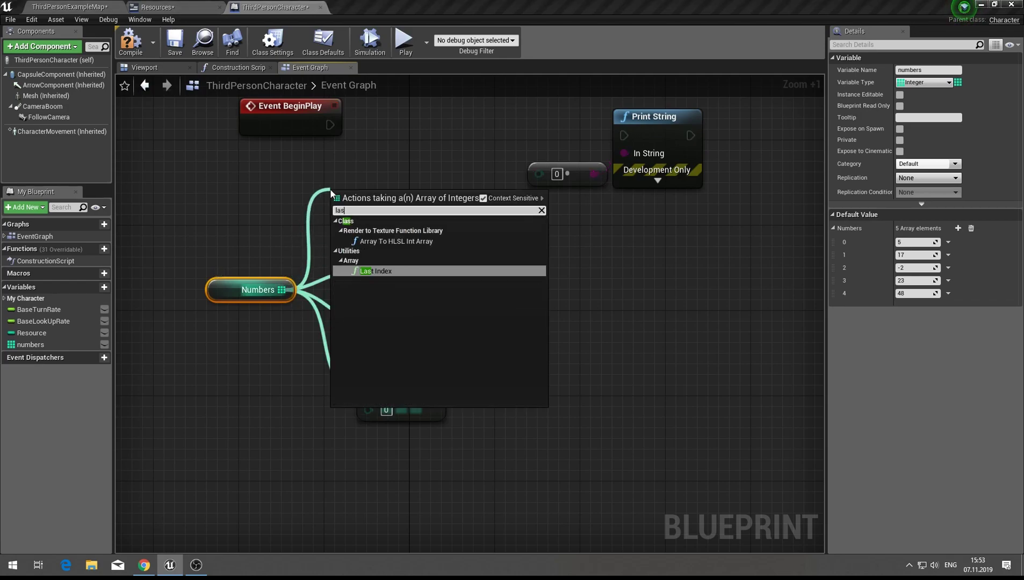
key("Escape")
key("Return")
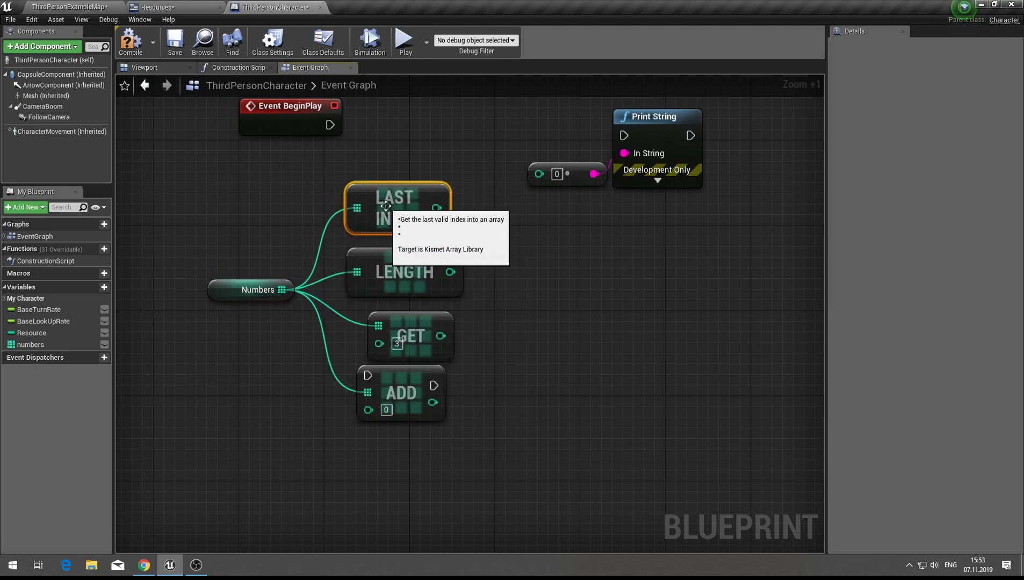
left_click(257, 291)
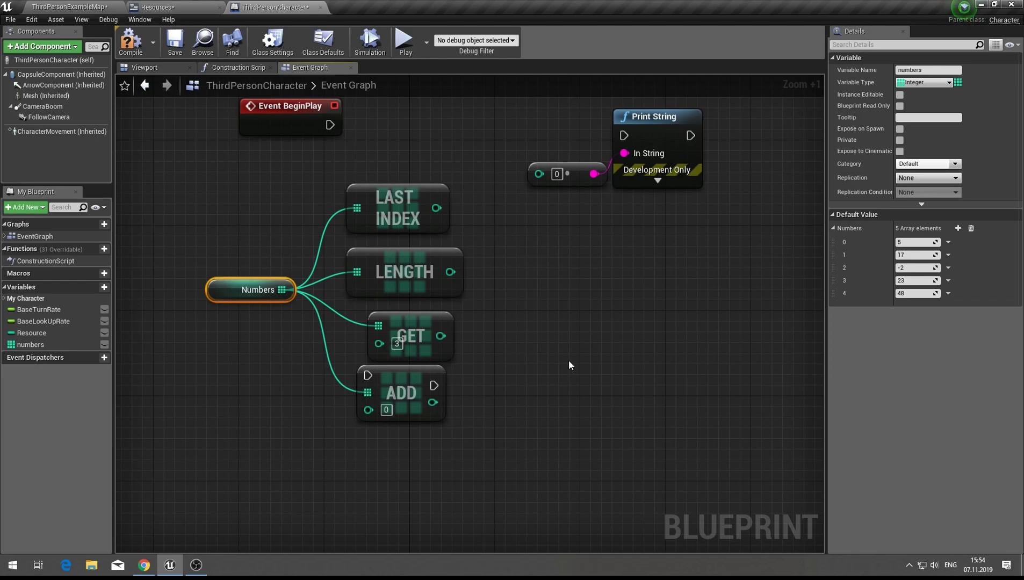
- Move GET and ADD down, then delete the LAST INDEX and LENGTH nodes
left_click_drag(515, 332, 417, 470)
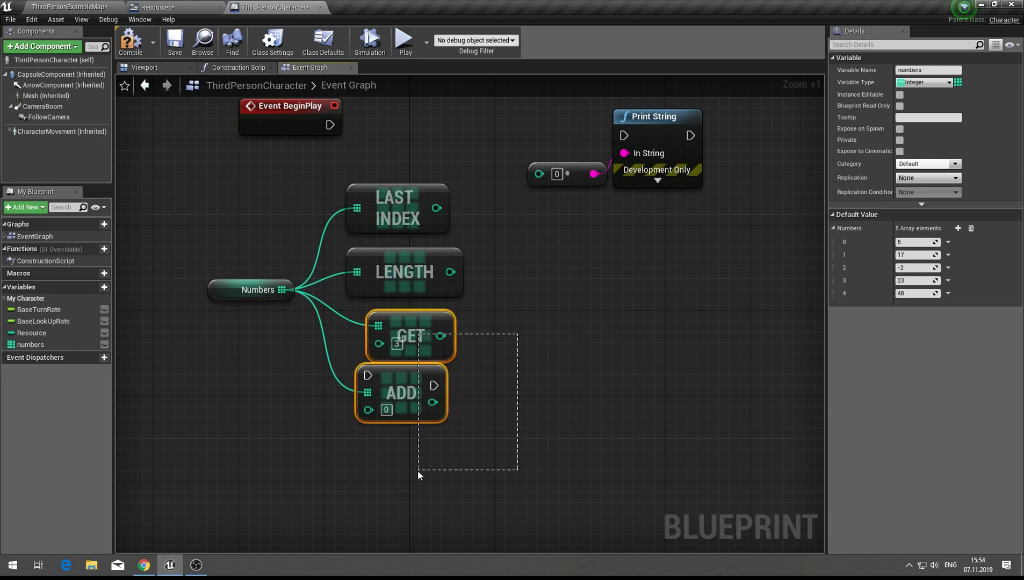
left_click_drag(424, 376, 436, 408)
left_click(477, 425)
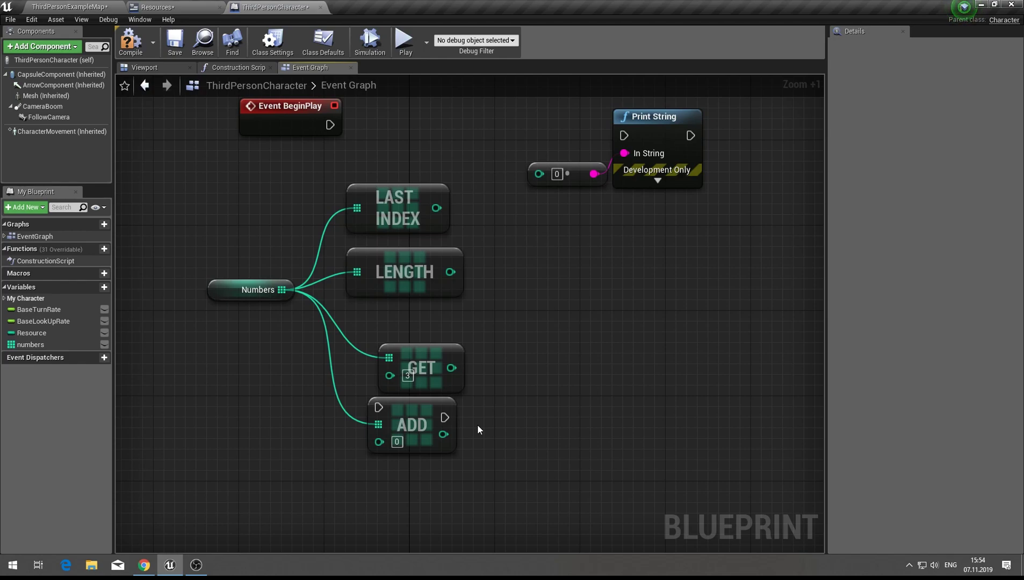
left_click_drag(467, 162, 459, 293)
key("Delete")
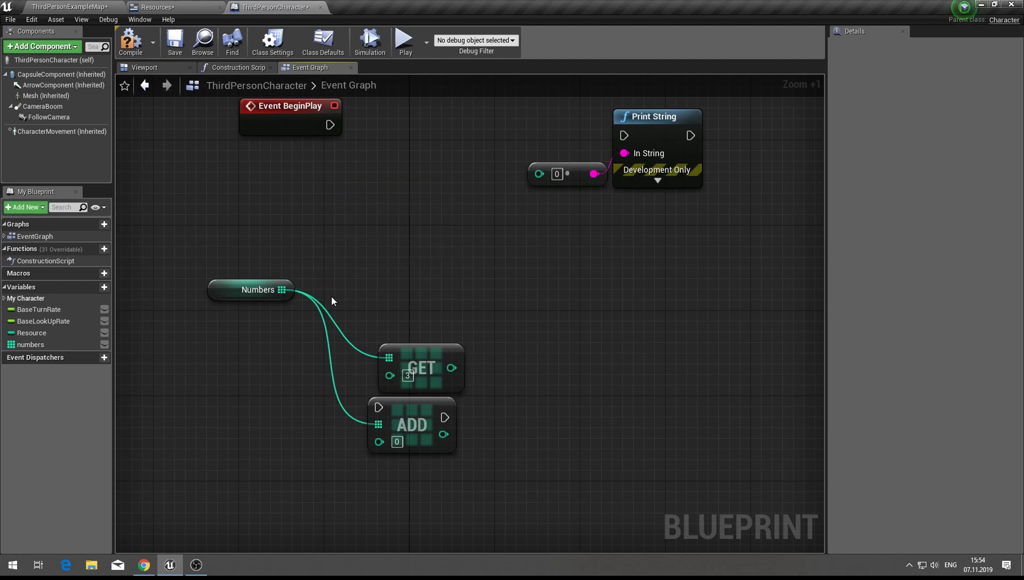
- Add a For Each Loop over Numbers and wire Event BeginPlay into its Exec
left_click_drag(282, 290, 301, 243)
type("f")
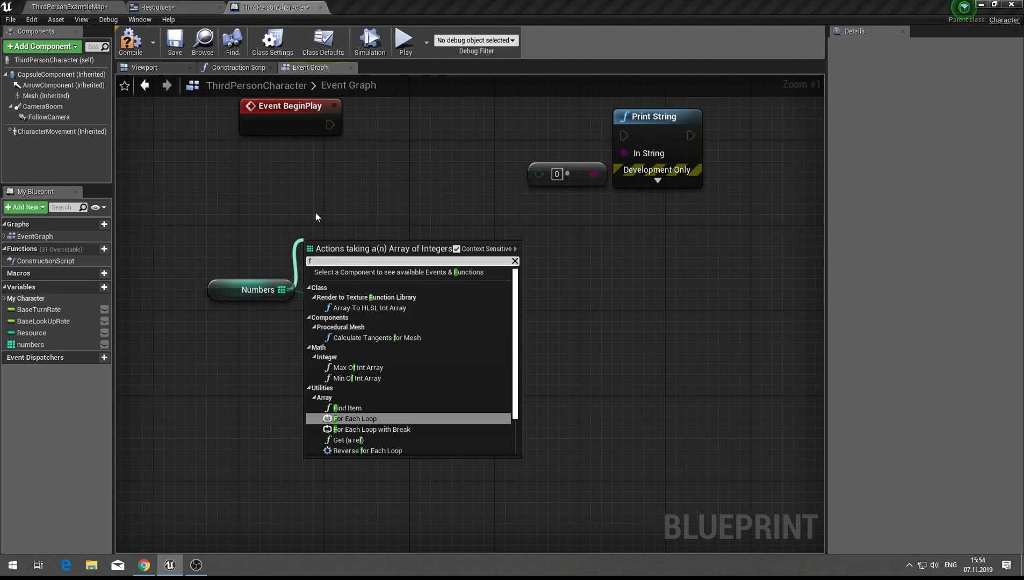
type("orea")
key("Return")
left_click_drag(347, 237, 402, 96)
left_click_drag(330, 125, 367, 125)
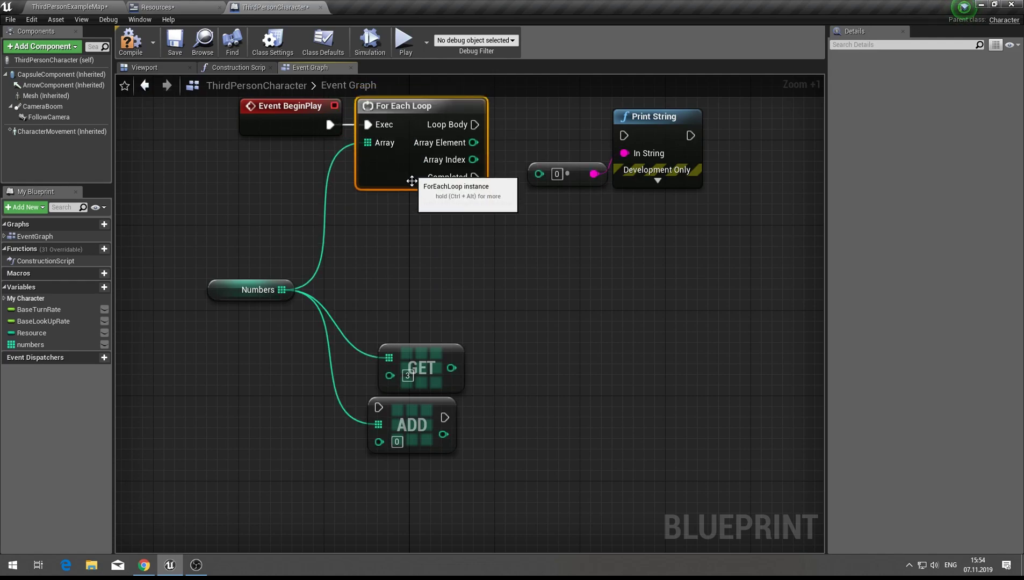
right_click_drag(419, 233, 384, 313)
left_click(402, 320)
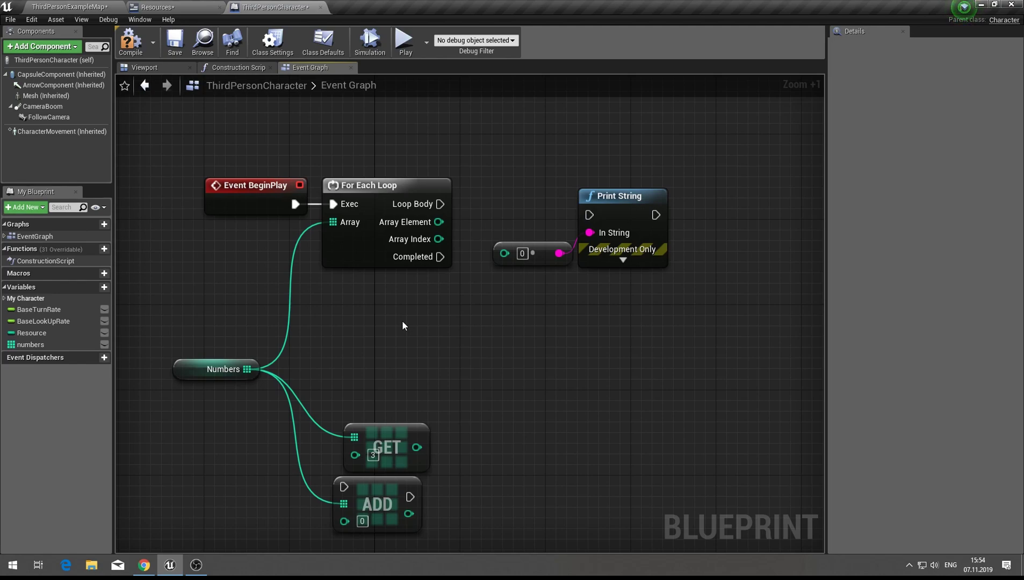
- Connect Loop Body to Print String and delete the 0 conversion node
left_click_drag(441, 204, 602, 215)
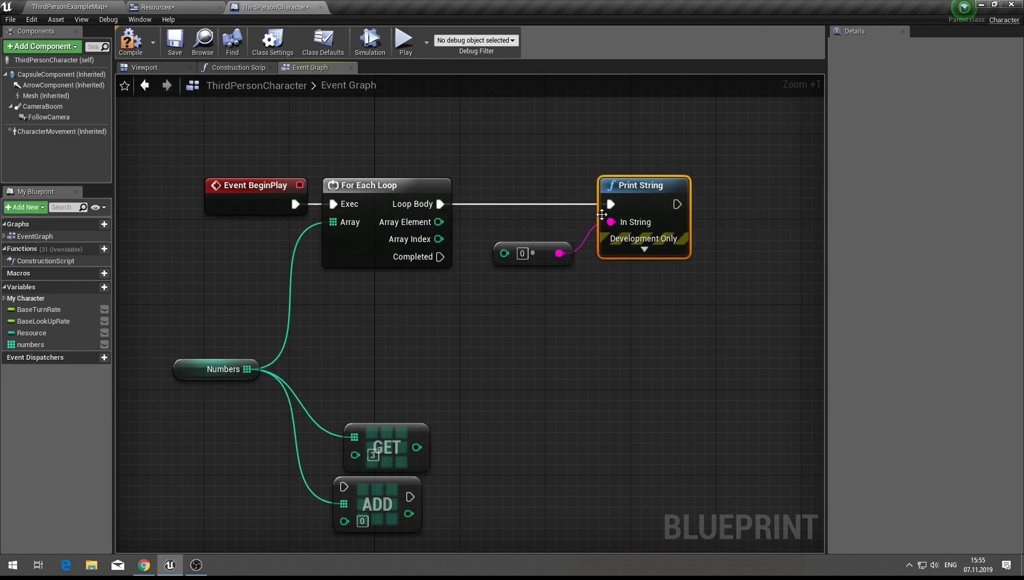
left_click(545, 257)
key("Delete")
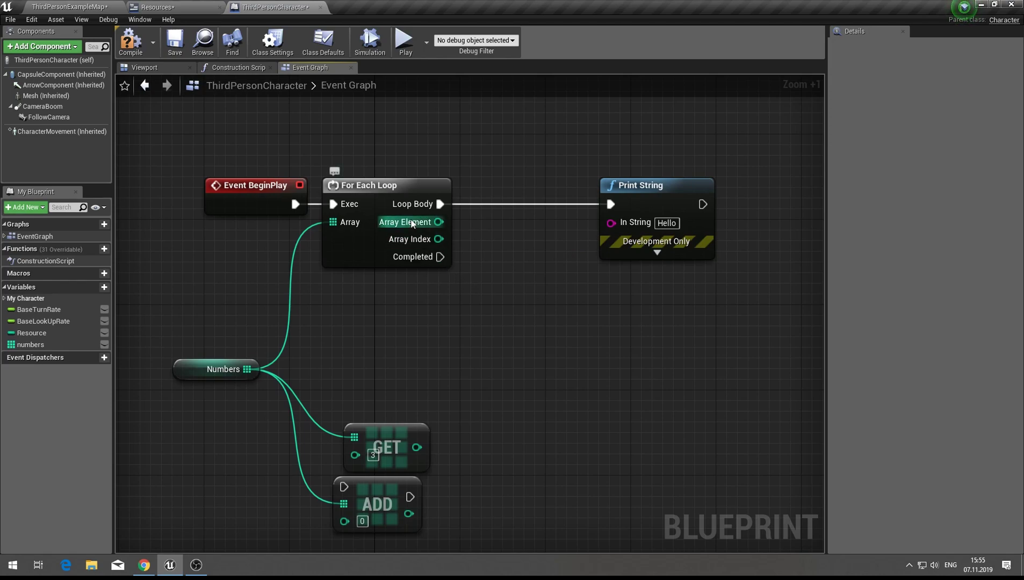
left_click(403, 42)
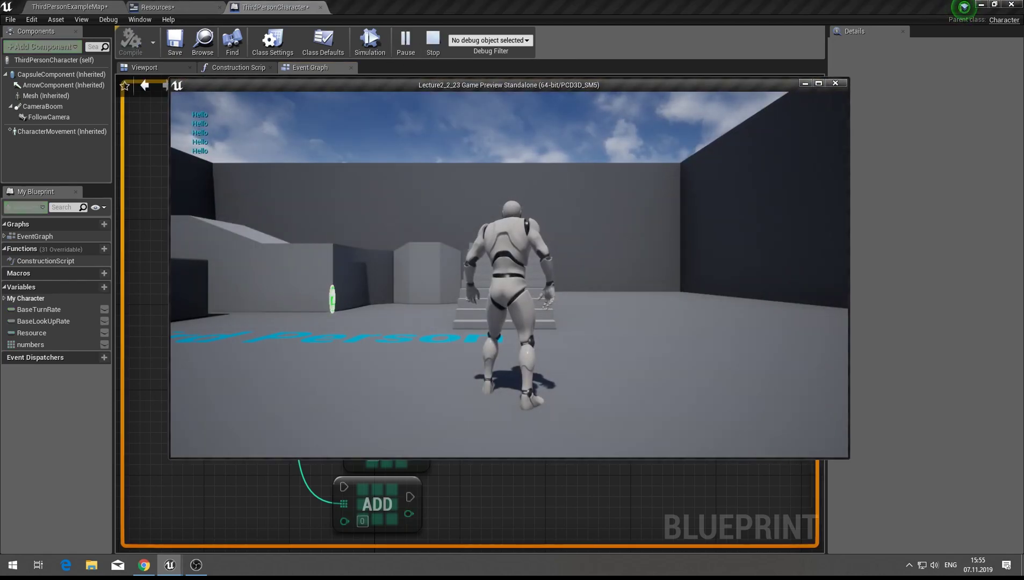
key("Escape")
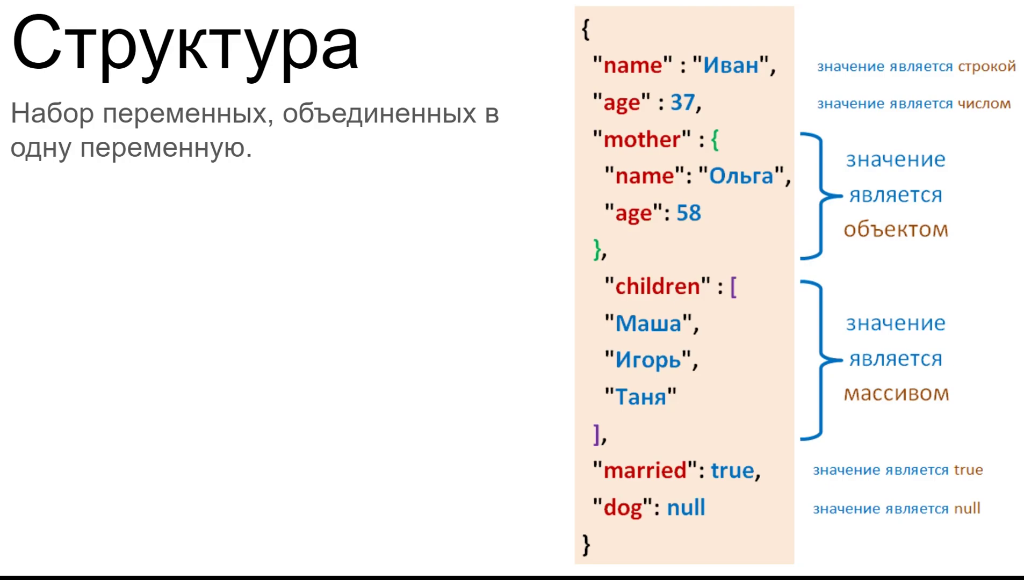
- Switch from the structures slide back to the Unreal Engine Blueprint editor
key("alt+Tab")
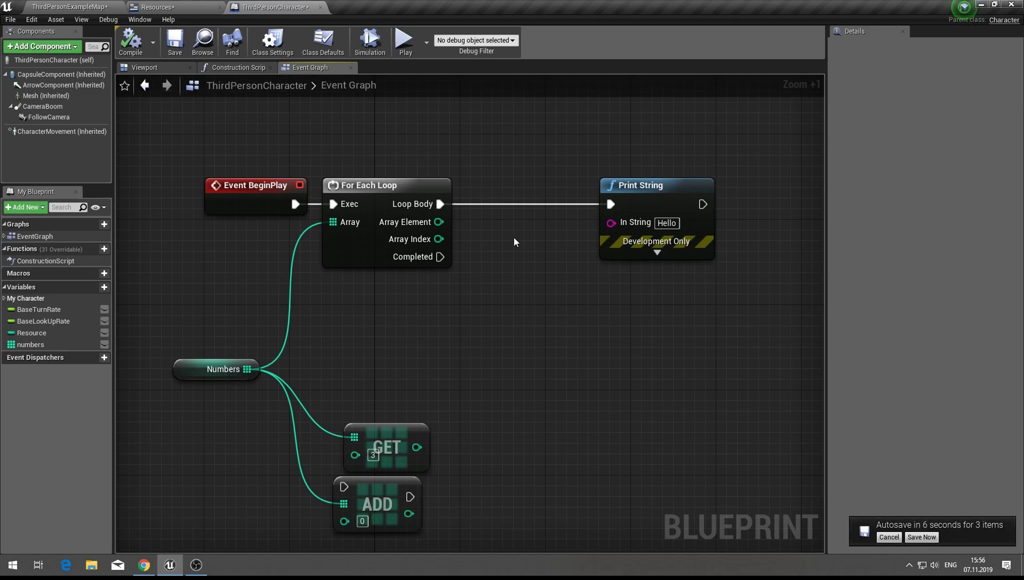
- Create an Append node feeding Print String's In String, placed between the loop and Print String
mouse_move(653, 201)
left_mouse_down()
mouse_move(704, 200)
mouse_move(631, 241)
left_mouse_up()
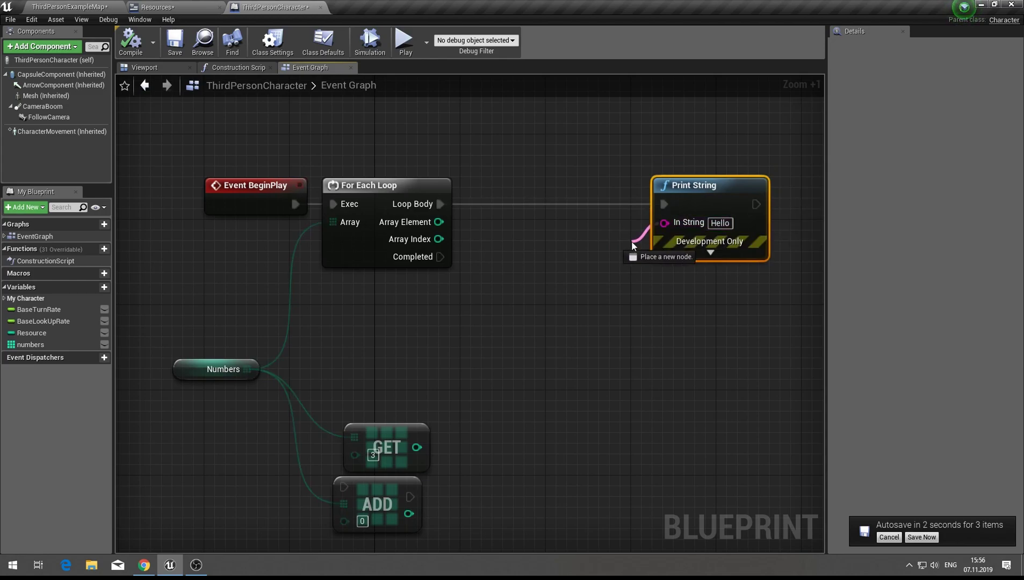
type("appen")
key("Return")
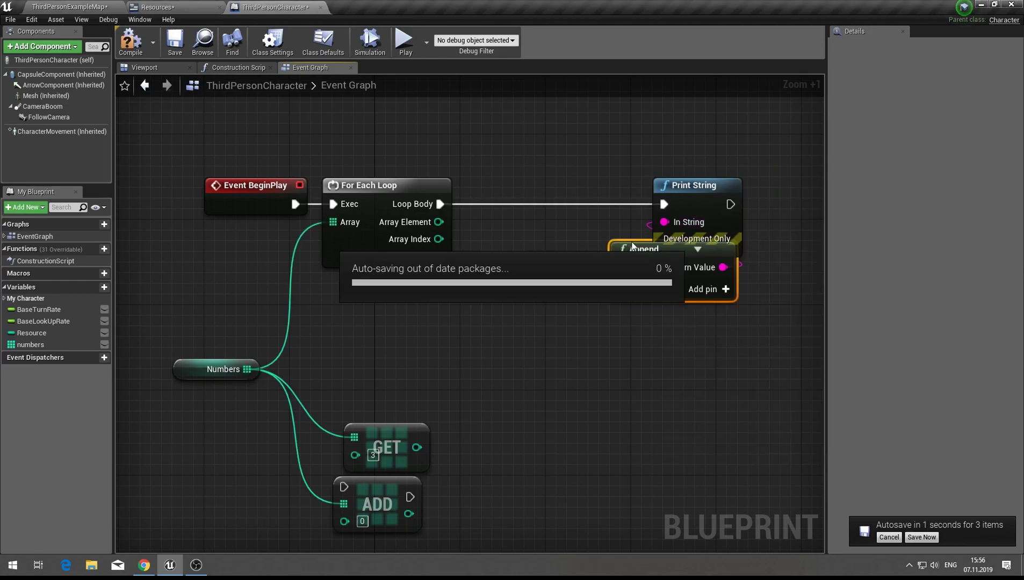
left_click_drag(631, 241, 536, 229)
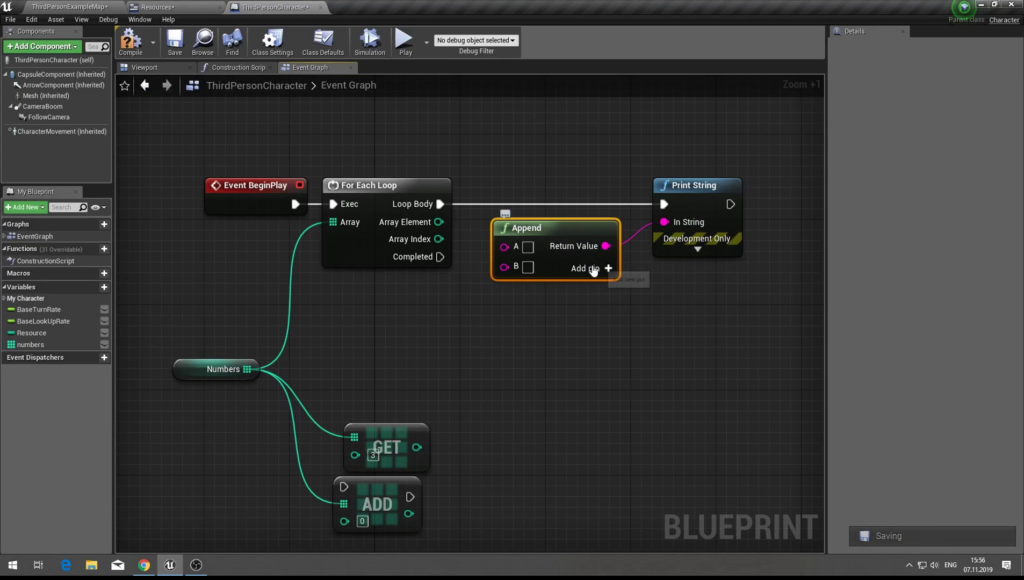
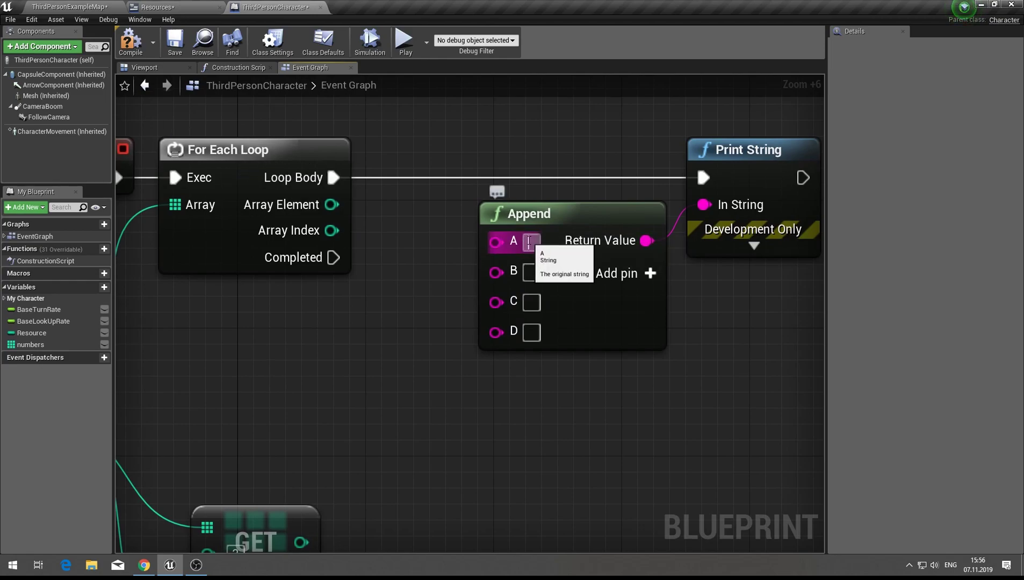
- Make Append join 'Index = ', the loop's Array Index, '; Value =' and the Array Element
left_click(530, 243)
type("Index =")
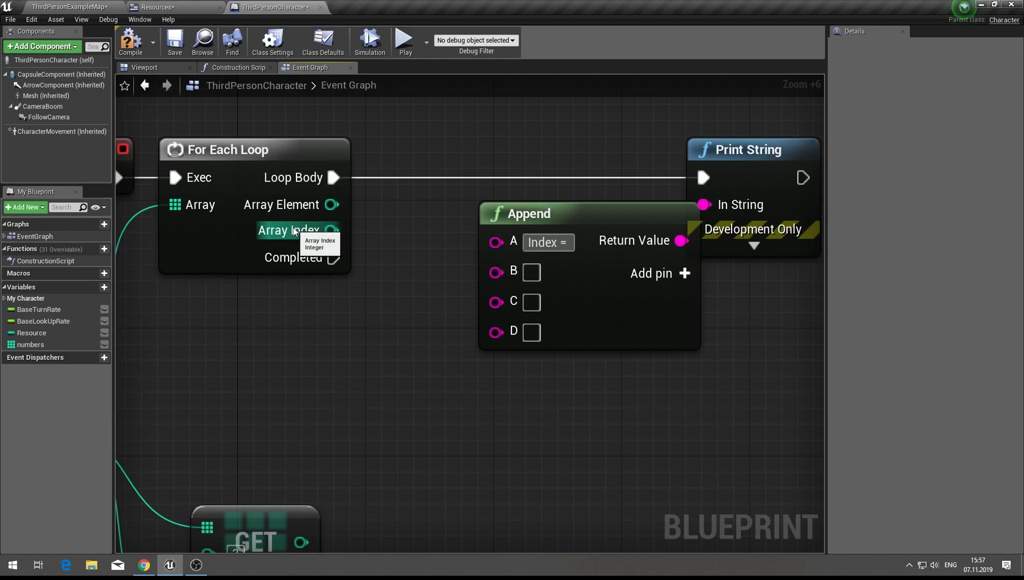
left_click_drag(332, 230, 530, 271)
left_click_drag(392, 197, 440, 277)
type(";")
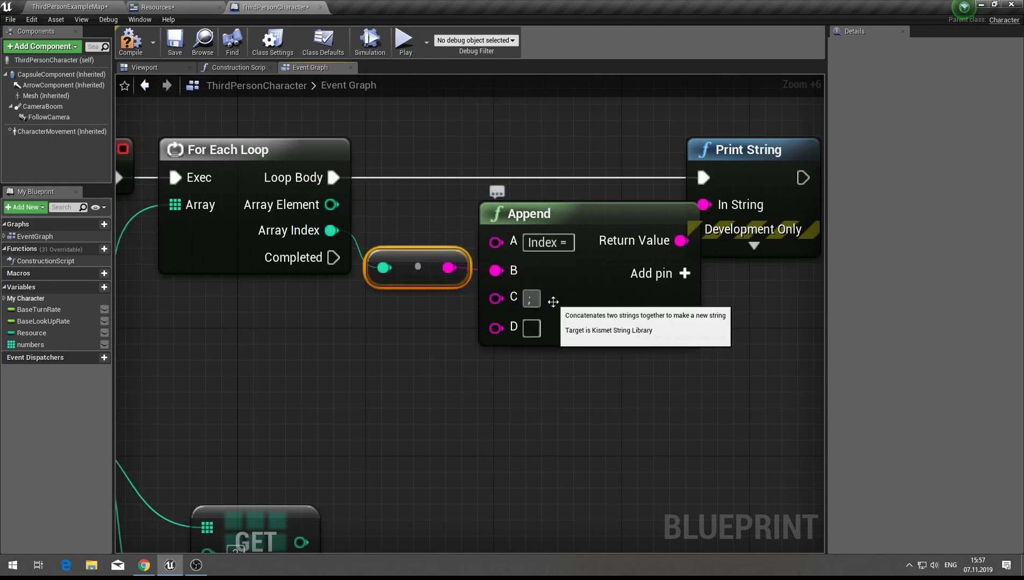
type("Value =")
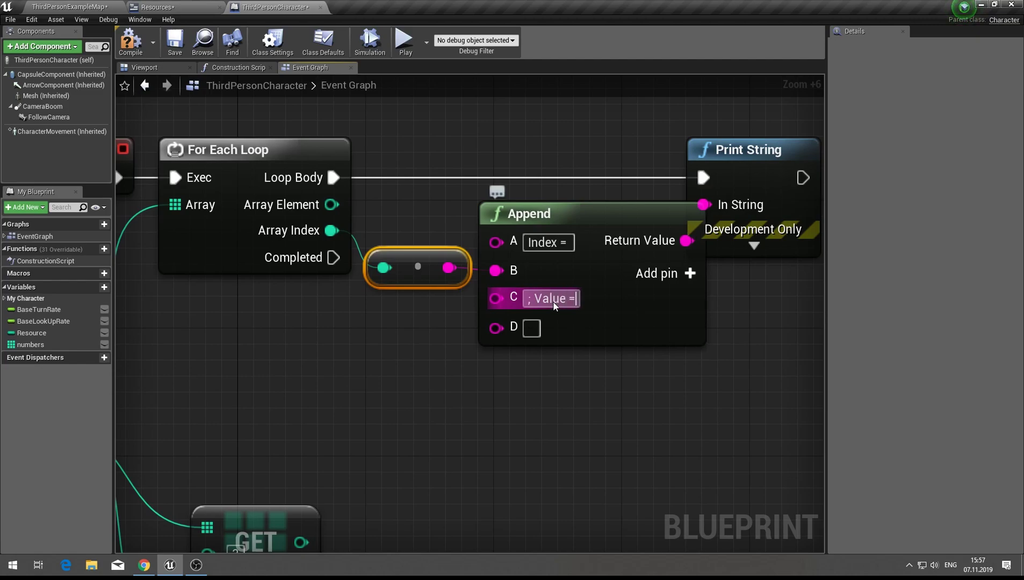
key("Return")
left_click_drag(332, 205, 519, 329)
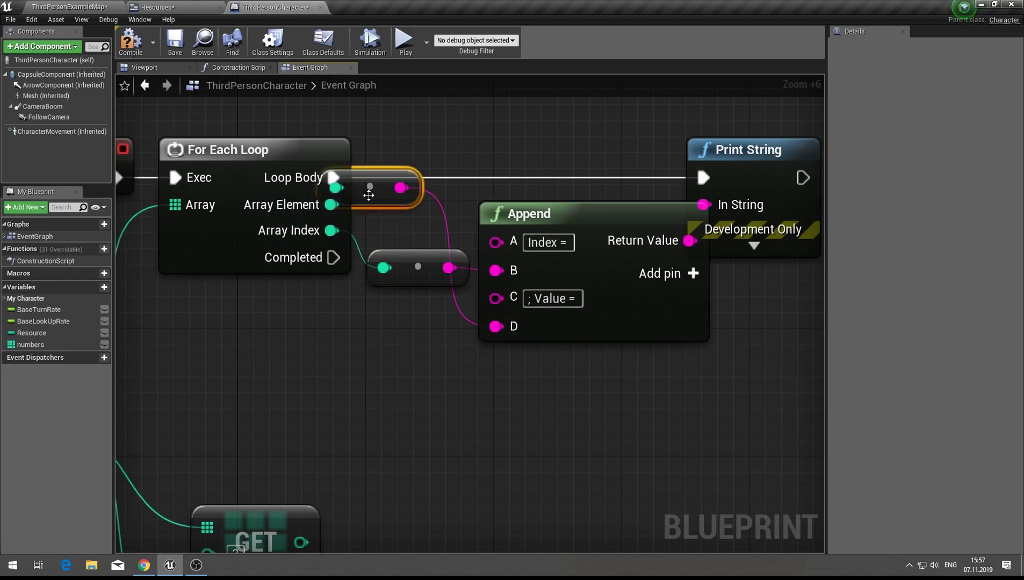
left_click_drag(365, 192, 419, 305)
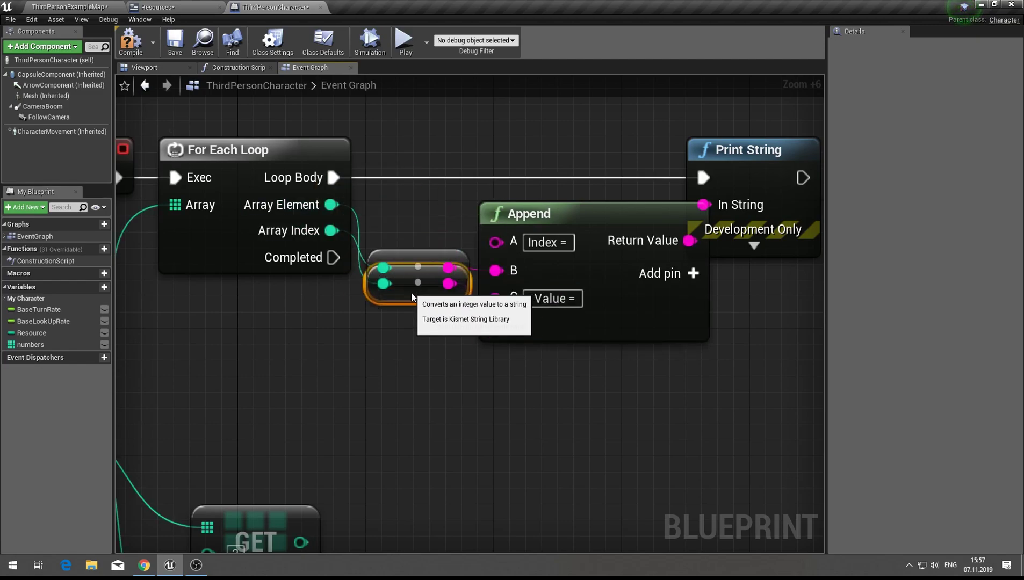
- Test-run the game, set the Print String duration to 20, and run it again
left_click(410, 39)
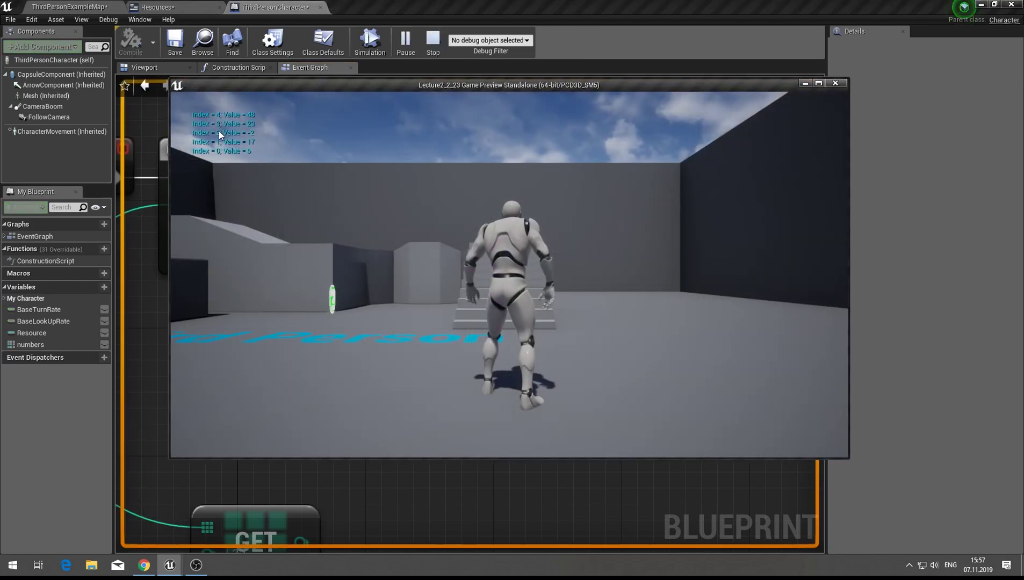
key("Escape")
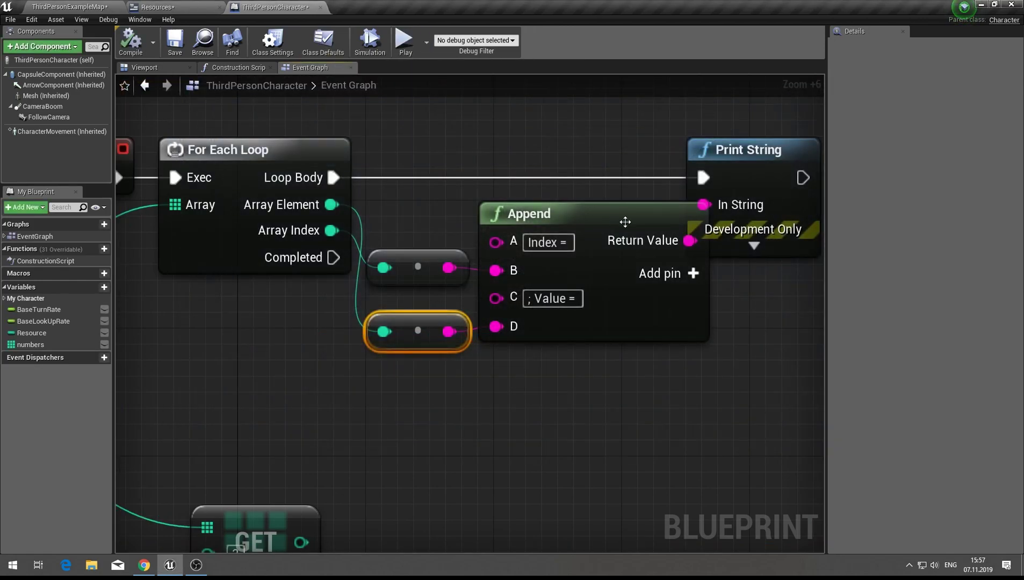
left_click(752, 248)
type("0")
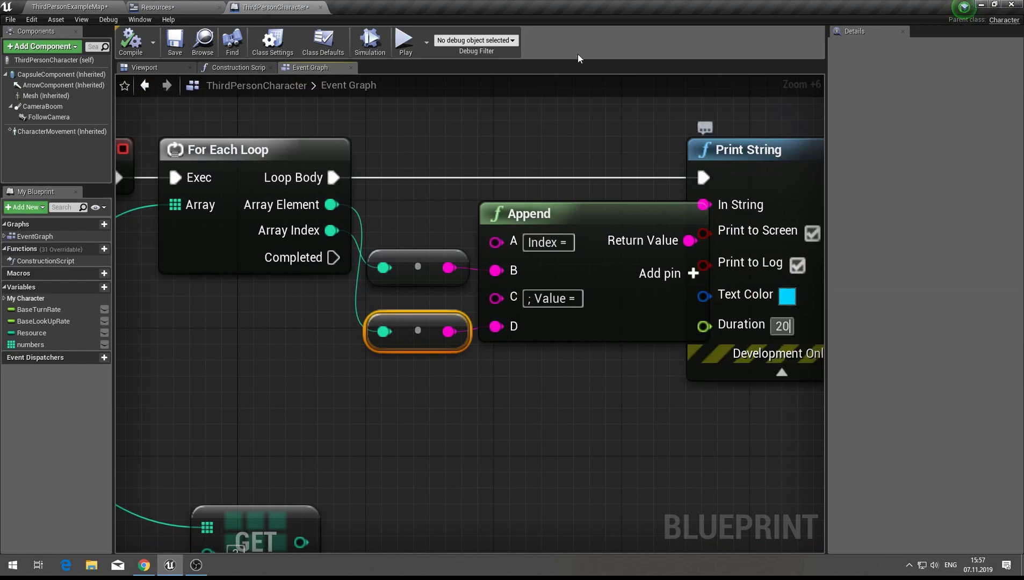
left_click(401, 43)
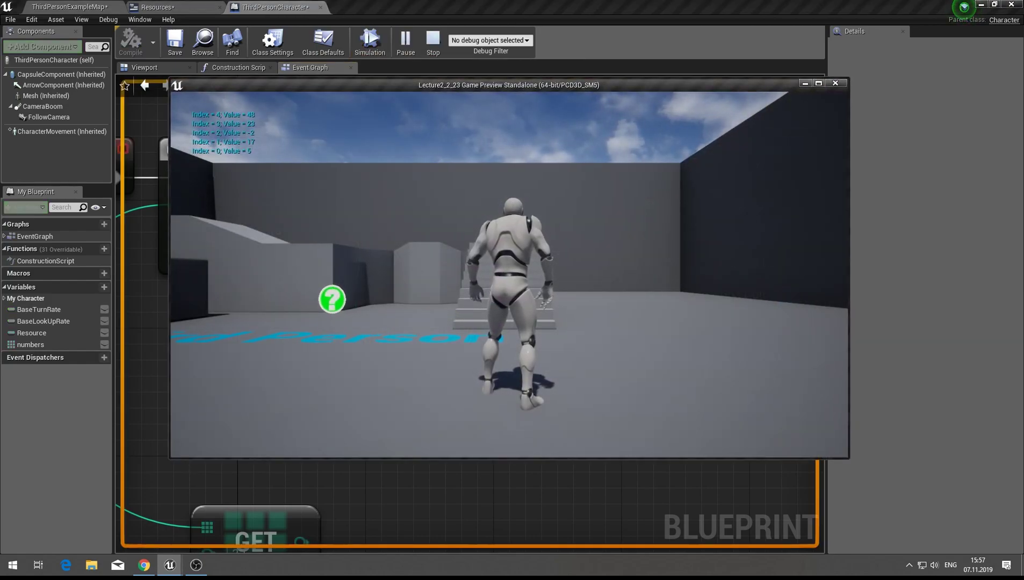
- Stop the preview, zoom out, and shift the Print String node slightly right
key("Escape")
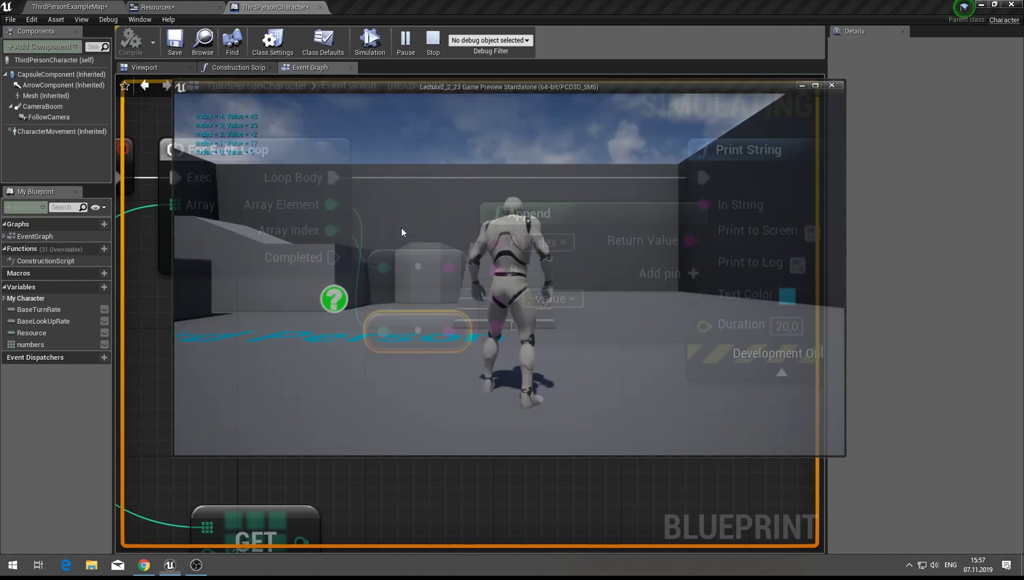
scroll(596, 172, "down", 1)
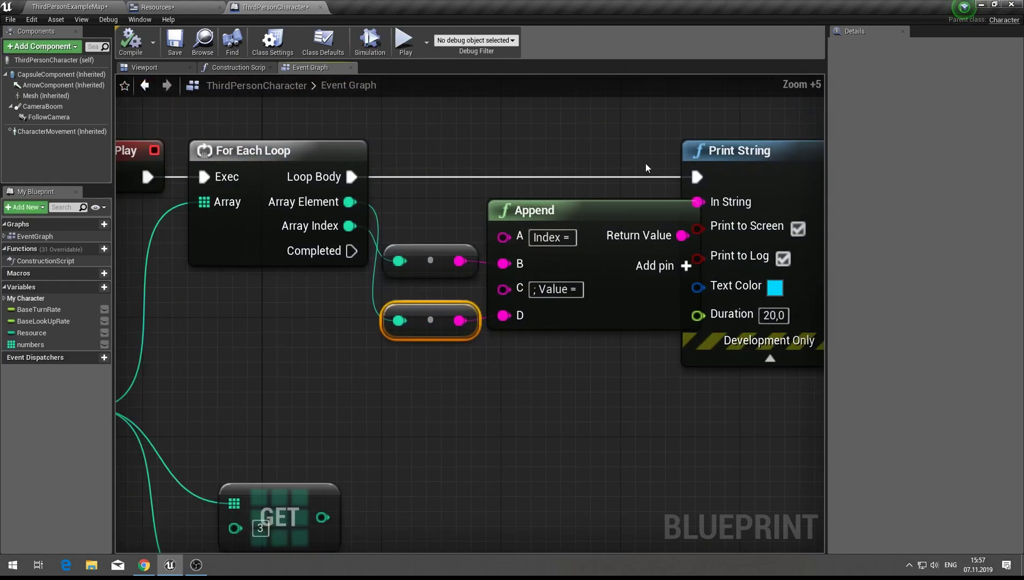
left_click_drag(693, 153, 722, 154)
left_click(642, 128)
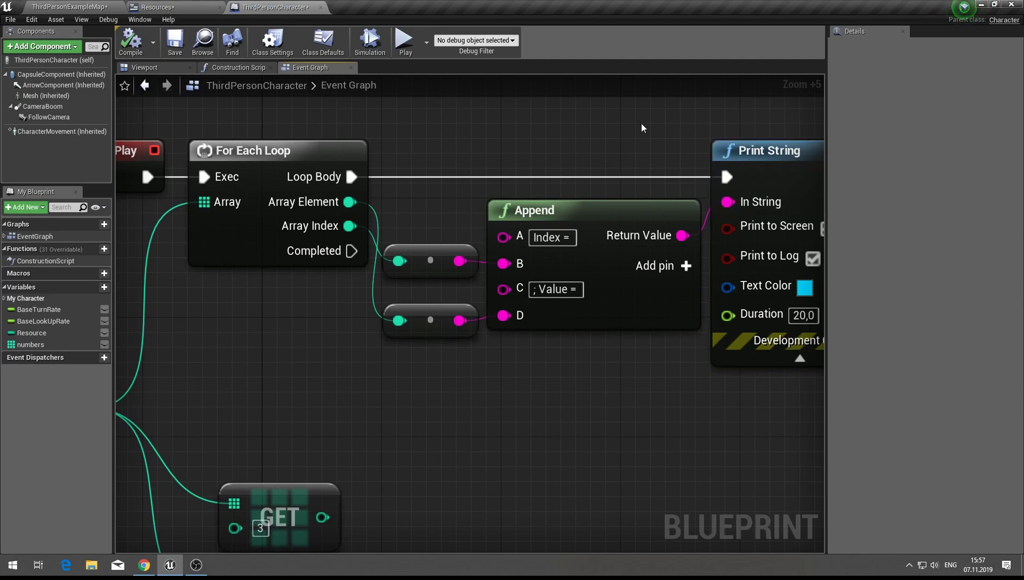